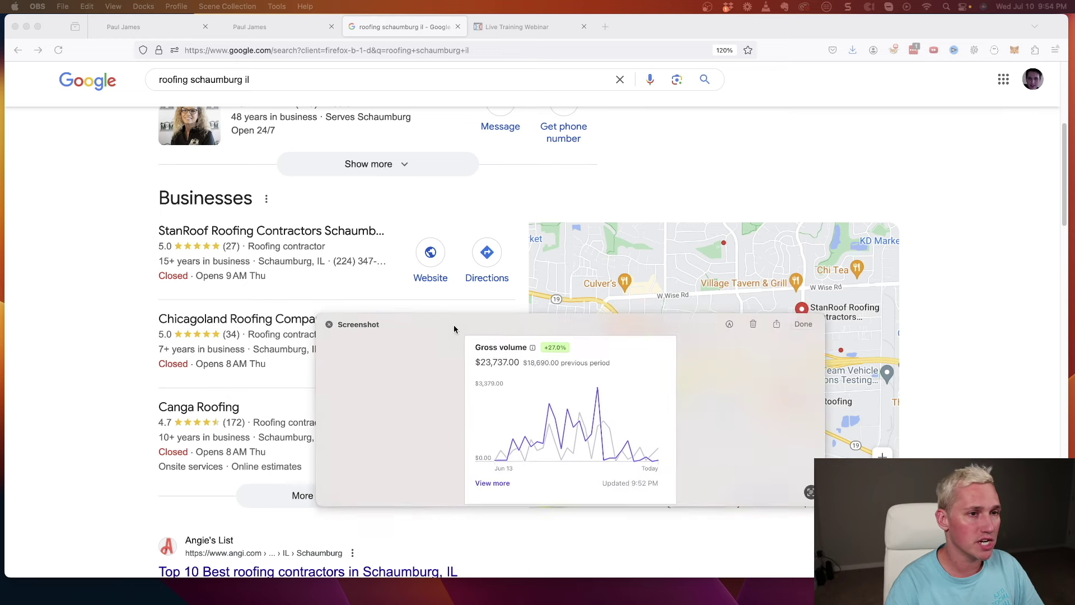
- Dismiss the screenshot preview, glance at the webinar page and return to the roofing search results
{"action": "mouse_move", "coordinate": [374, 269]}
{"action": "left_mouse_down"}
{"action": "mouse_move", "coordinate": [374, 228]}
{"action": "mouse_move", "coordinate": [383, 242]}
{"action": "mouse_move", "coordinate": [373, 254]}
{"action": "mouse_move", "coordinate": [194, 278]}
{"action": "left_mouse_up"}
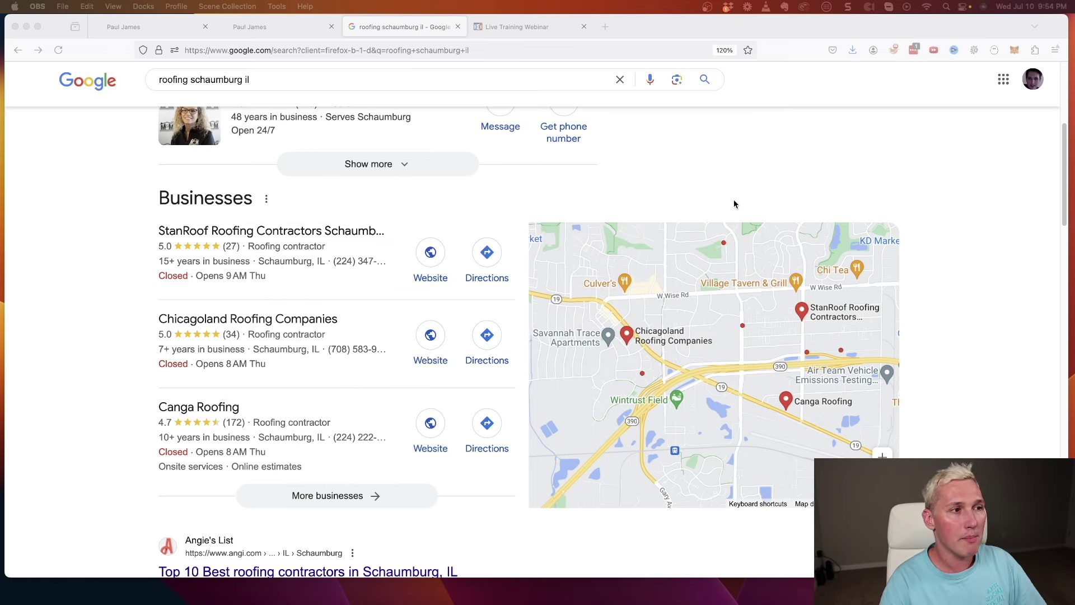
{"action": "scroll", "coordinate": [563, 210], "scroll_direction": "up", "scroll_amount": 5}
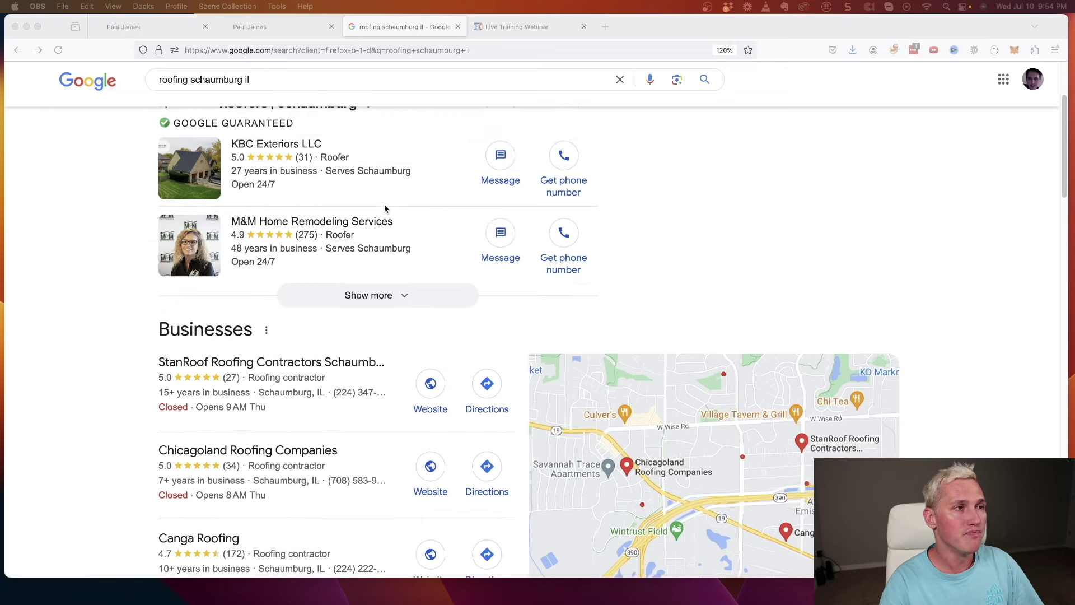
{"action": "scroll", "coordinate": [395, 210], "scroll_direction": "up", "scroll_amount": 3}
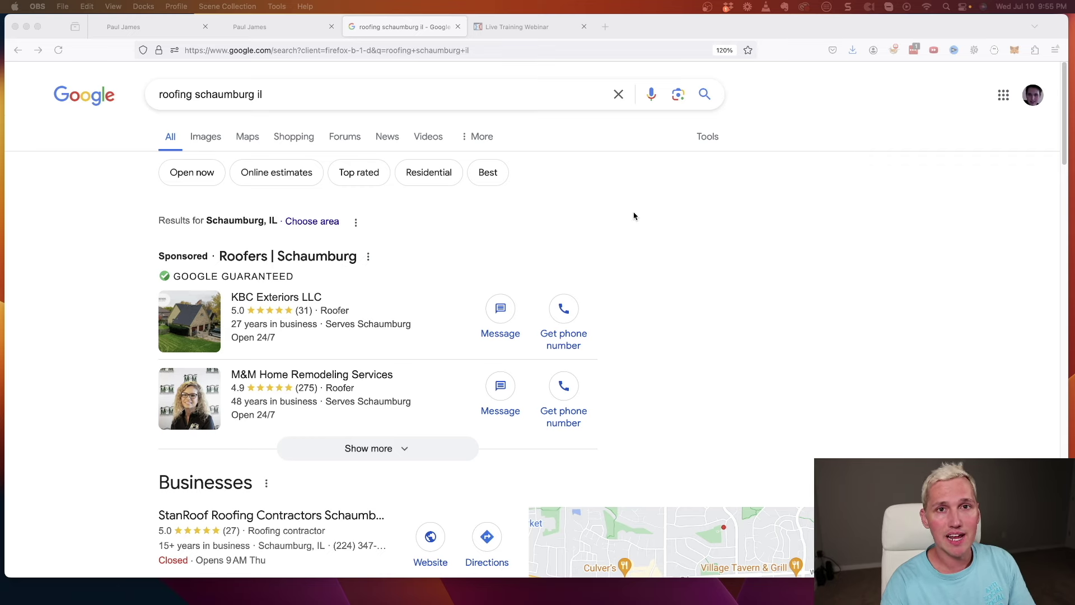
{"action": "scroll", "coordinate": [661, 252], "scroll_direction": "down", "scroll_amount": 4}
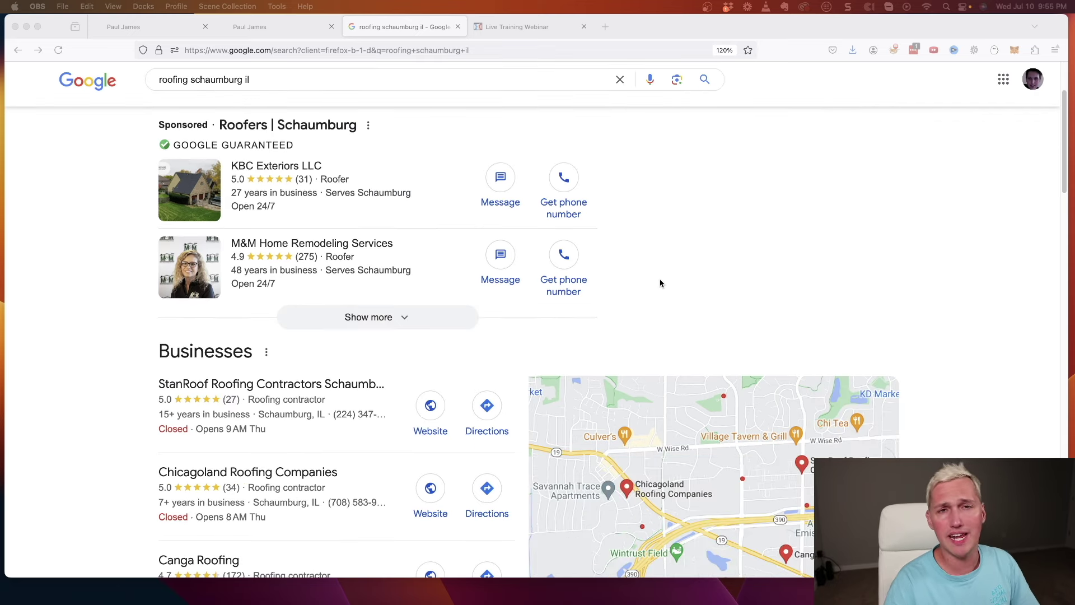
{"action": "scroll", "coordinate": [660, 283], "scroll_direction": "down", "scroll_amount": 3}
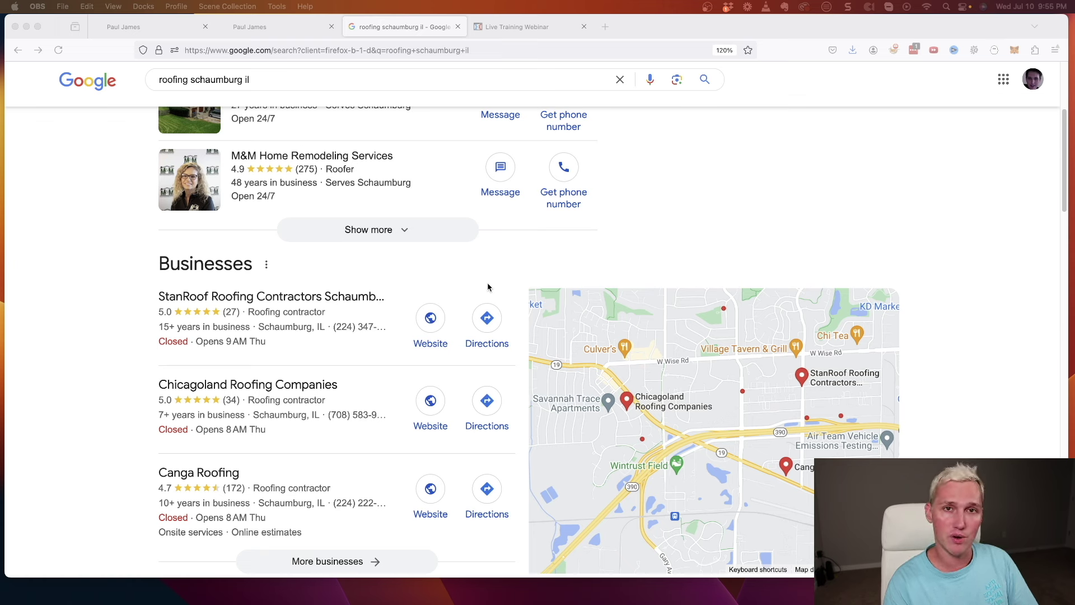
{"action": "left_click", "coordinate": [516, 26]}
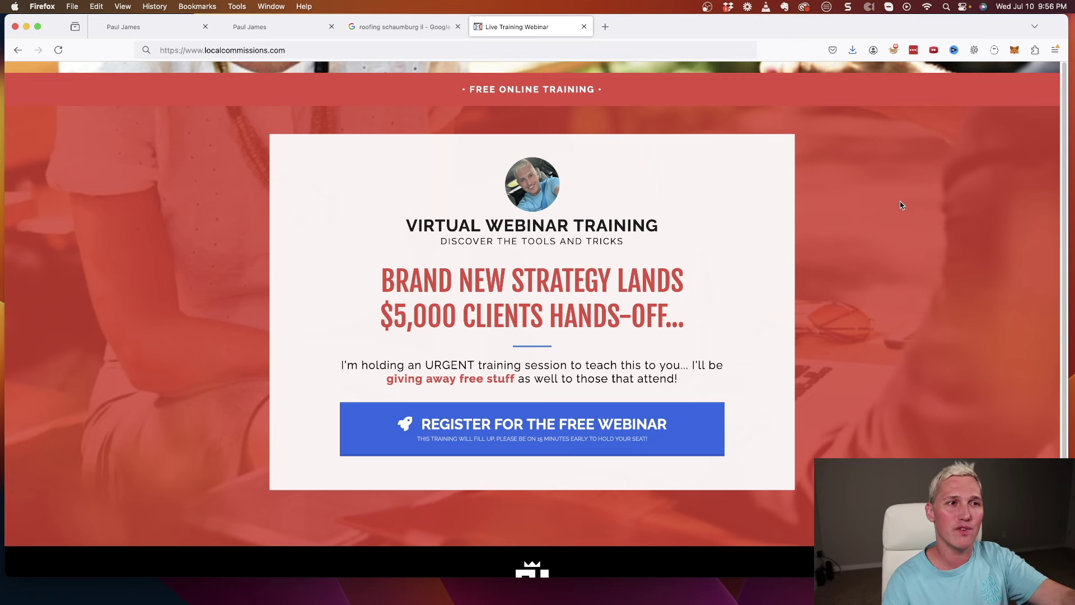
{"action": "left_click", "coordinate": [403, 27]}
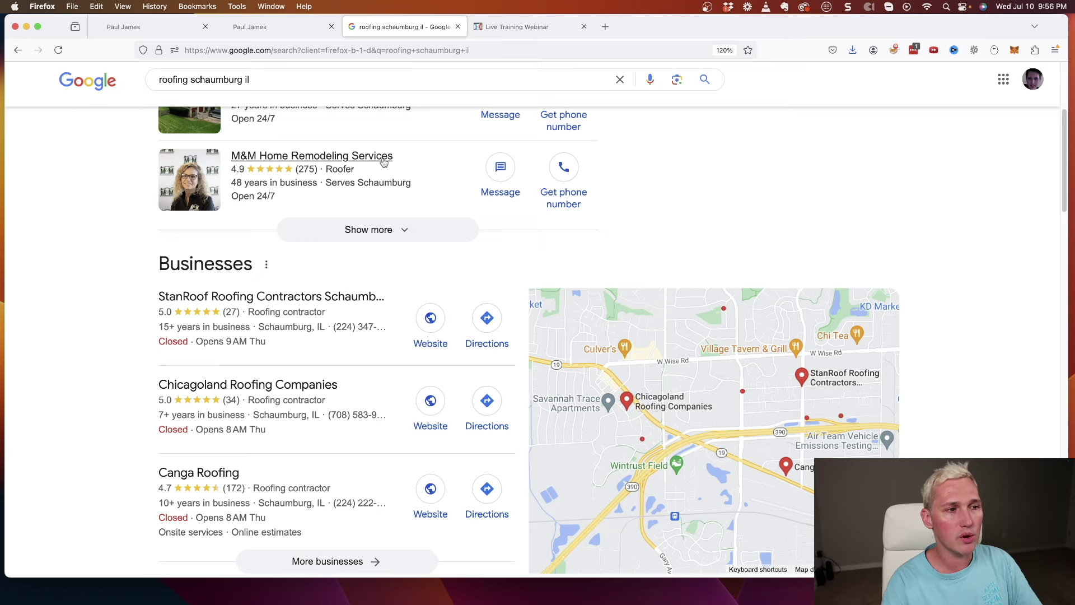
{"action": "scroll", "coordinate": [375, 193], "scroll_direction": "down", "scroll_amount": 1}
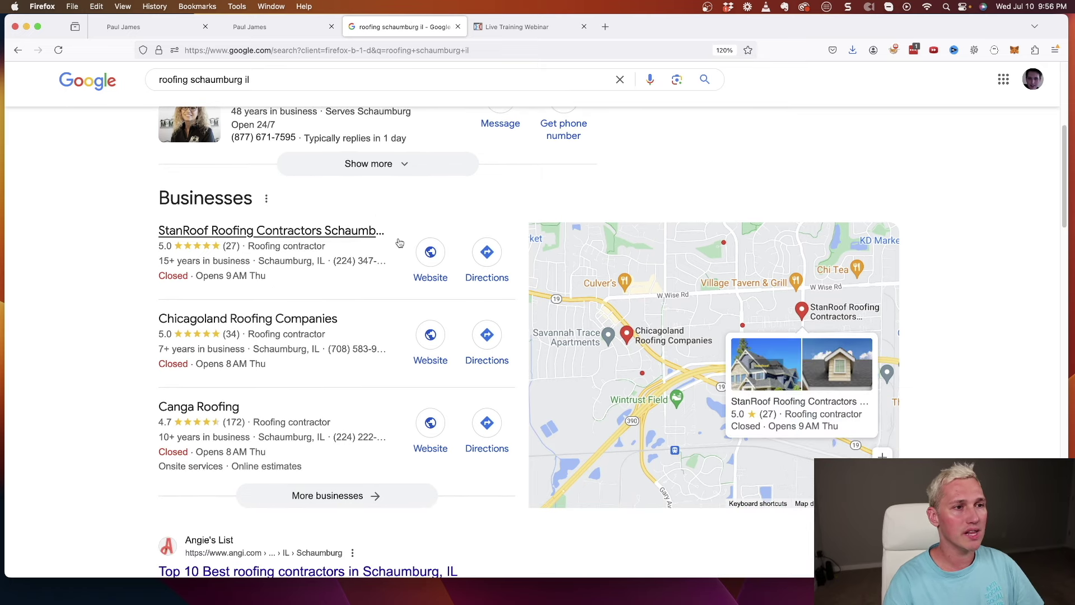
- Open StanRoof, Chicagoland Roofing Companies and Canga Roofing sites in new tabs, then view StanRoof's
{"action": "middle_click", "coordinate": [430, 252]}
{"action": "middle_click", "coordinate": [431, 335]}
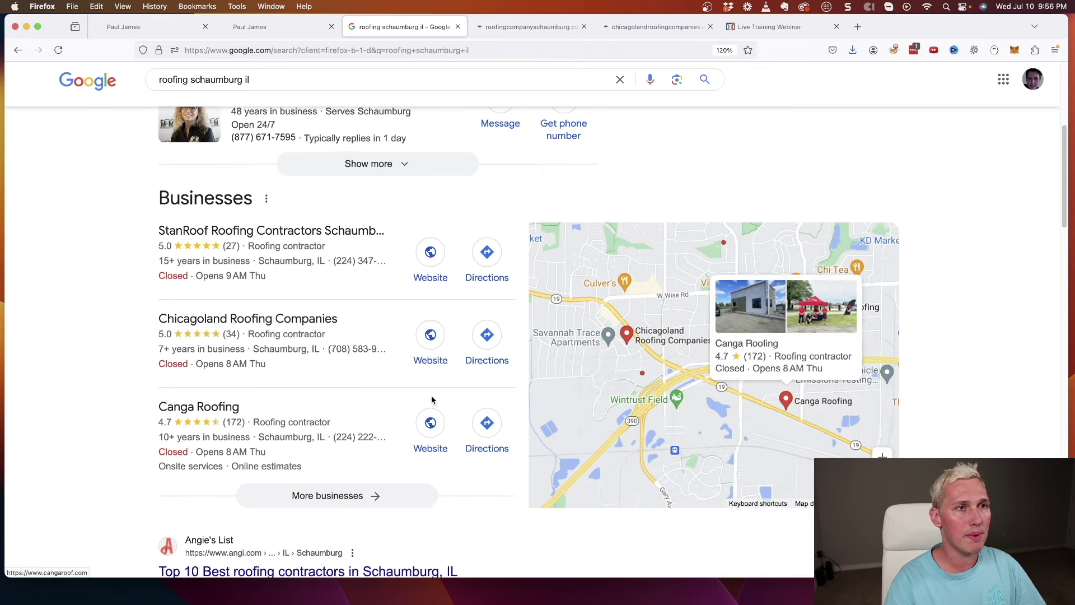
{"action": "middle_click", "coordinate": [430, 423]}
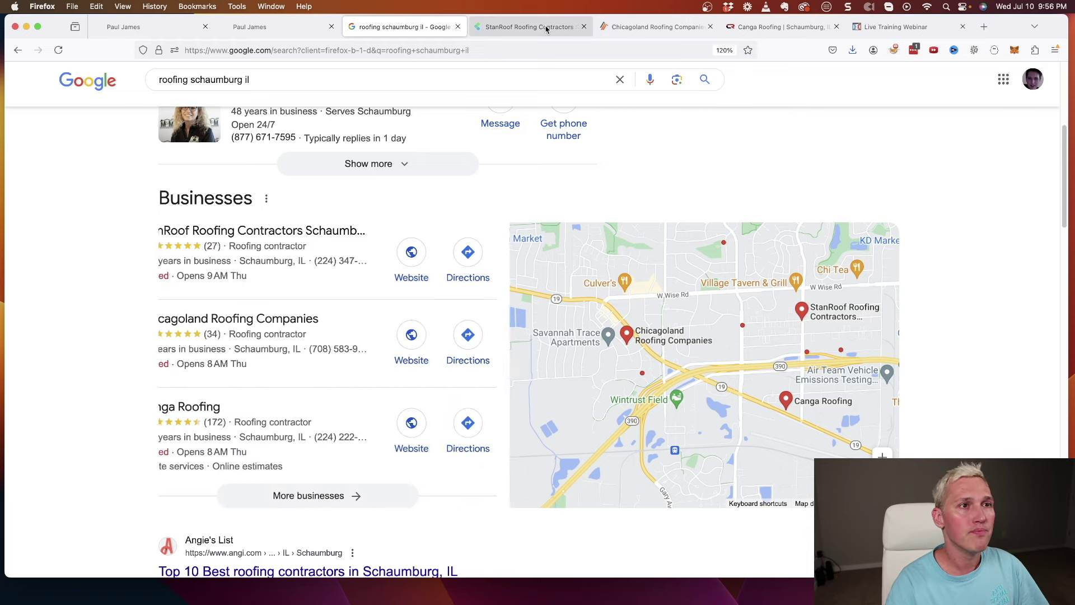
{"action": "left_click", "coordinate": [529, 26]}
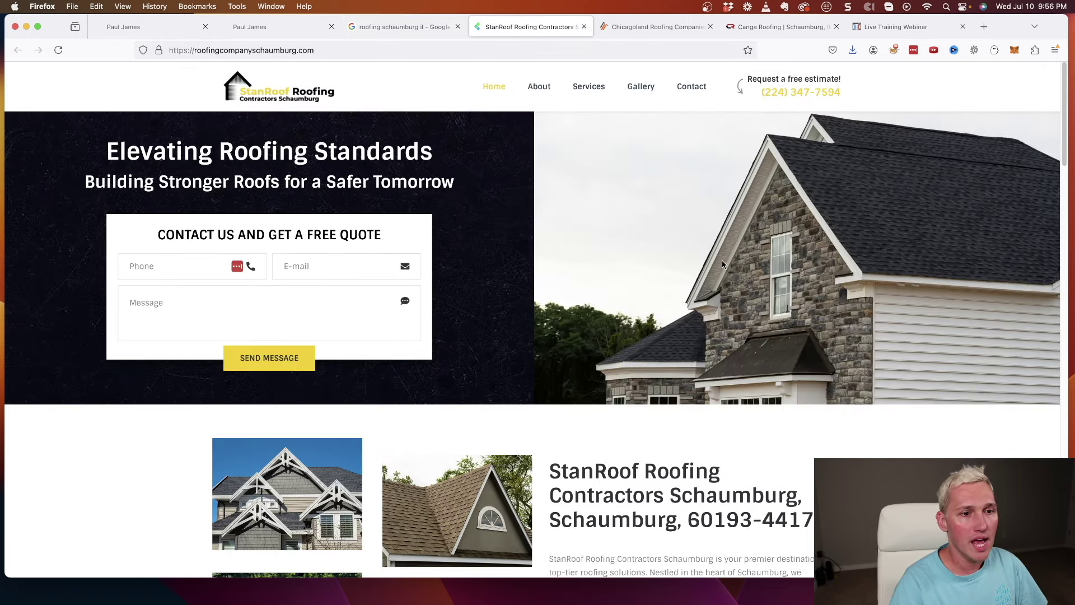
{"action": "scroll", "coordinate": [716, 269], "scroll_direction": "down", "scroll_amount": 5}
{"action": "scroll", "coordinate": [716, 269], "scroll_direction": "down", "scroll_amount": 5}
{"action": "scroll", "coordinate": [755, 336], "scroll_direction": "down", "scroll_amount": 5}
{"action": "scroll", "coordinate": [865, 420], "scroll_direction": "down", "scroll_amount": 5}
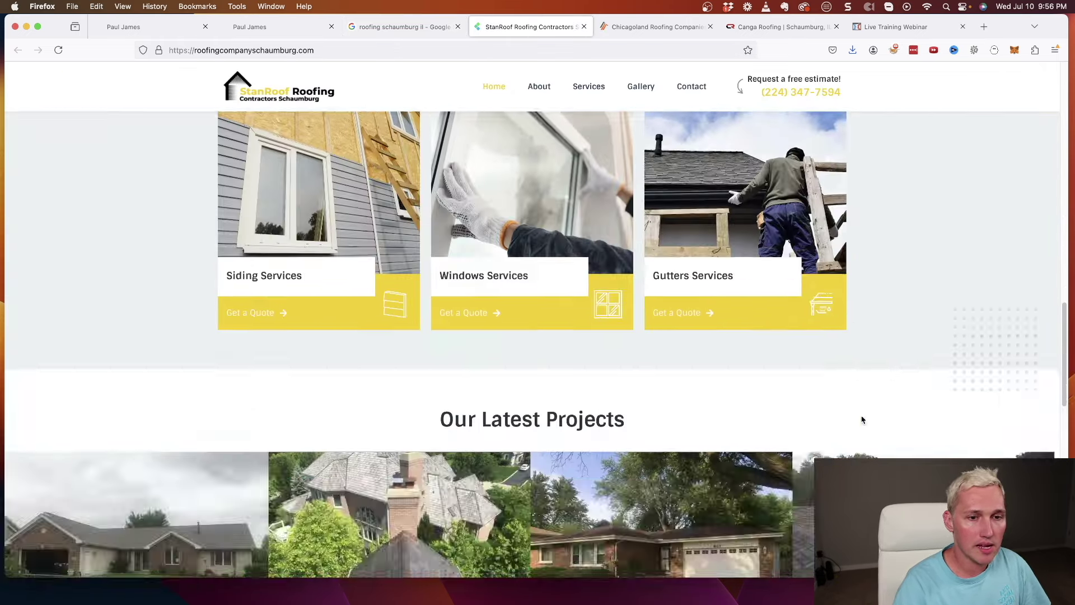
{"action": "scroll", "coordinate": [865, 420], "scroll_direction": "down", "scroll_amount": 5}
{"action": "scroll", "coordinate": [865, 419], "scroll_direction": "down", "scroll_amount": 8}
{"action": "scroll", "coordinate": [869, 338], "scroll_direction": "down", "scroll_amount": 3}
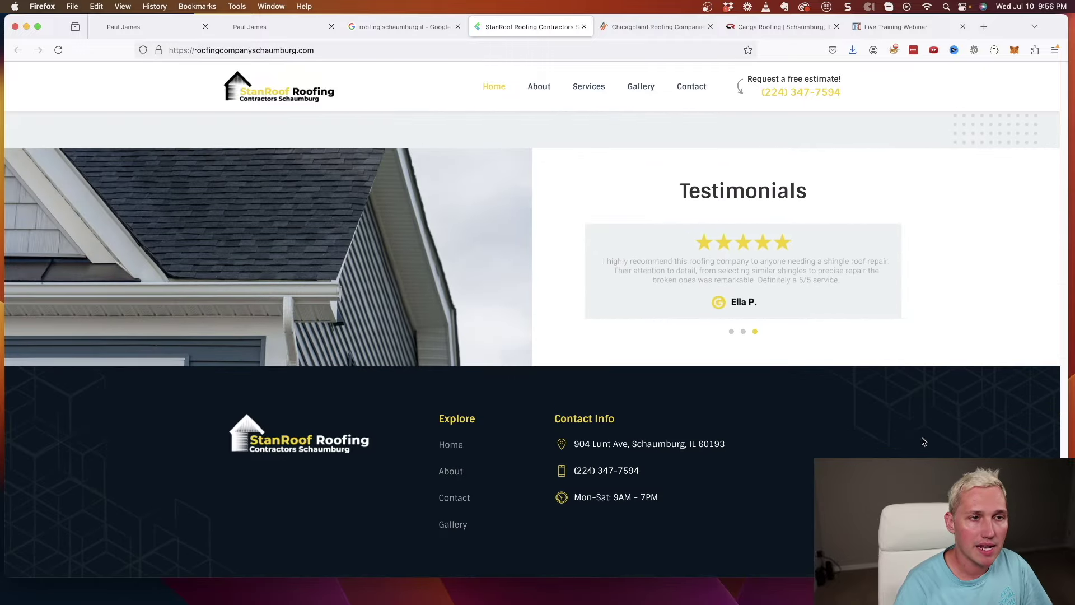
- Review the Chicagoland and Canga Roofing sites, keep the chat conversation, and close Canga's tab
{"action": "left_click", "coordinate": [655, 27]}
{"action": "scroll", "coordinate": [867, 286], "scroll_direction": "down", "scroll_amount": 3}
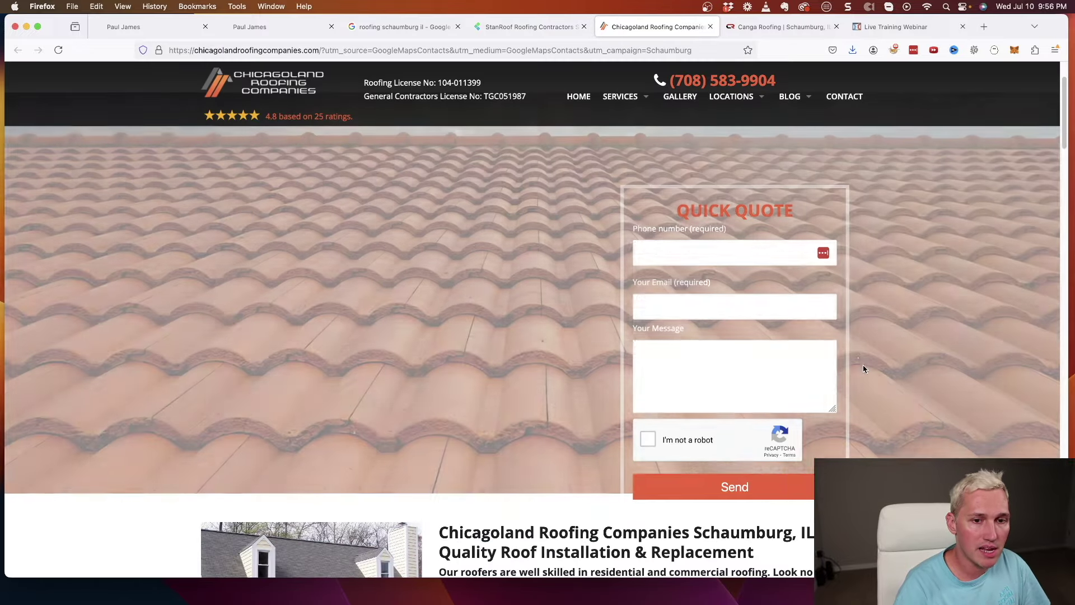
{"action": "scroll", "coordinate": [867, 373], "scroll_direction": "down", "scroll_amount": 3}
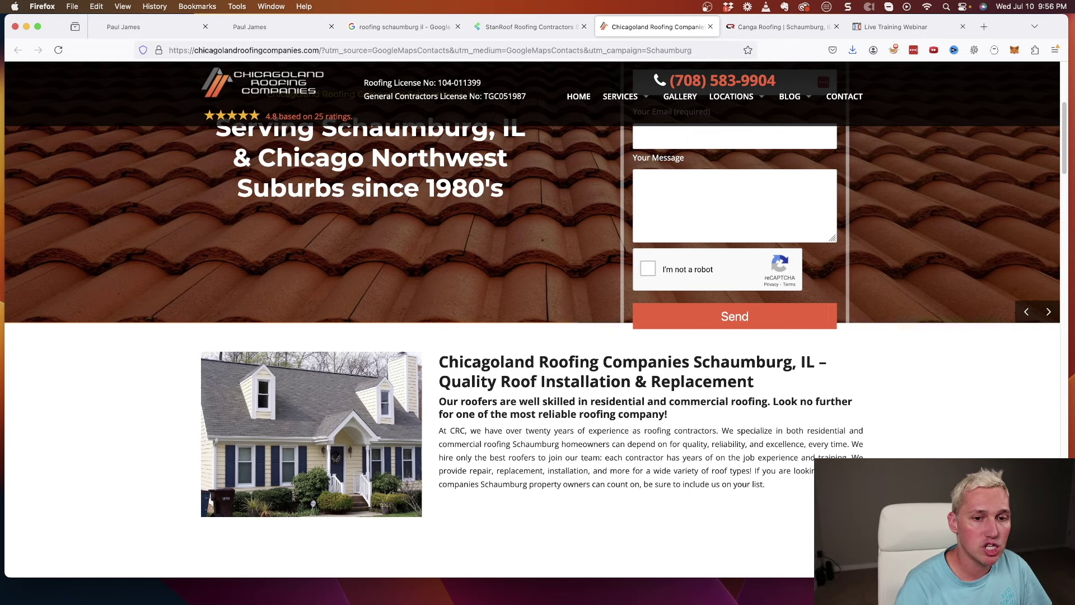
{"action": "left_click", "coordinate": [781, 26]}
{"action": "scroll", "coordinate": [537, 302], "scroll_direction": "down", "scroll_amount": 5}
{"action": "scroll", "coordinate": [538, 302], "scroll_direction": "down", "scroll_amount": 5}
{"action": "scroll", "coordinate": [537, 303], "scroll_direction": "down", "scroll_amount": 4}
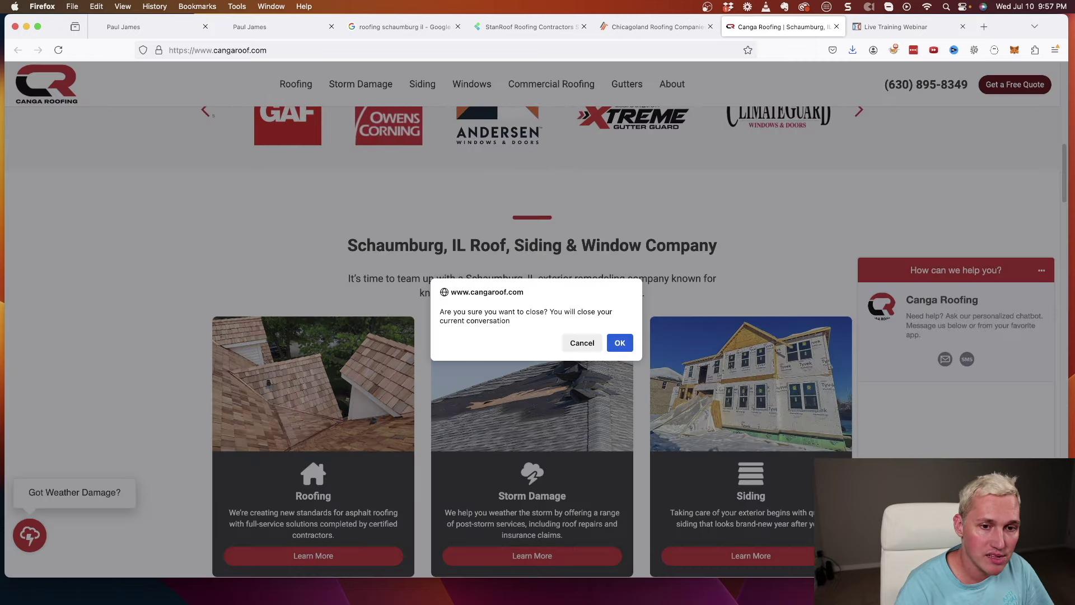
{"action": "left_click", "coordinate": [581, 343]}
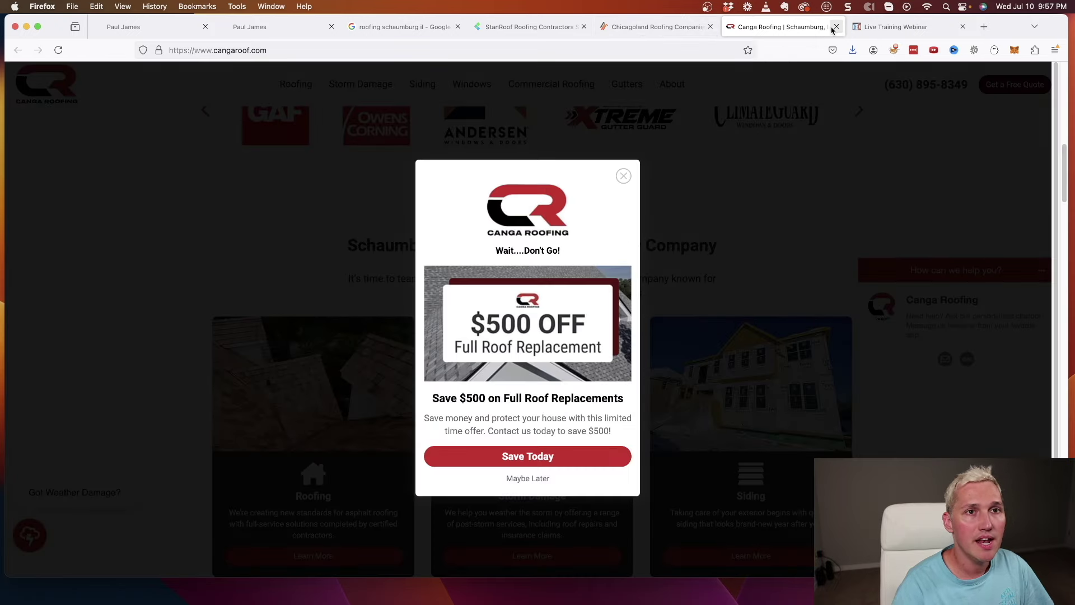
{"action": "left_click", "coordinate": [835, 26]}
- Revisit Chicagoland, StanRoof and the search results, then bring up HighLevel's Conversation AI settings
{"action": "left_click", "coordinate": [672, 26]}
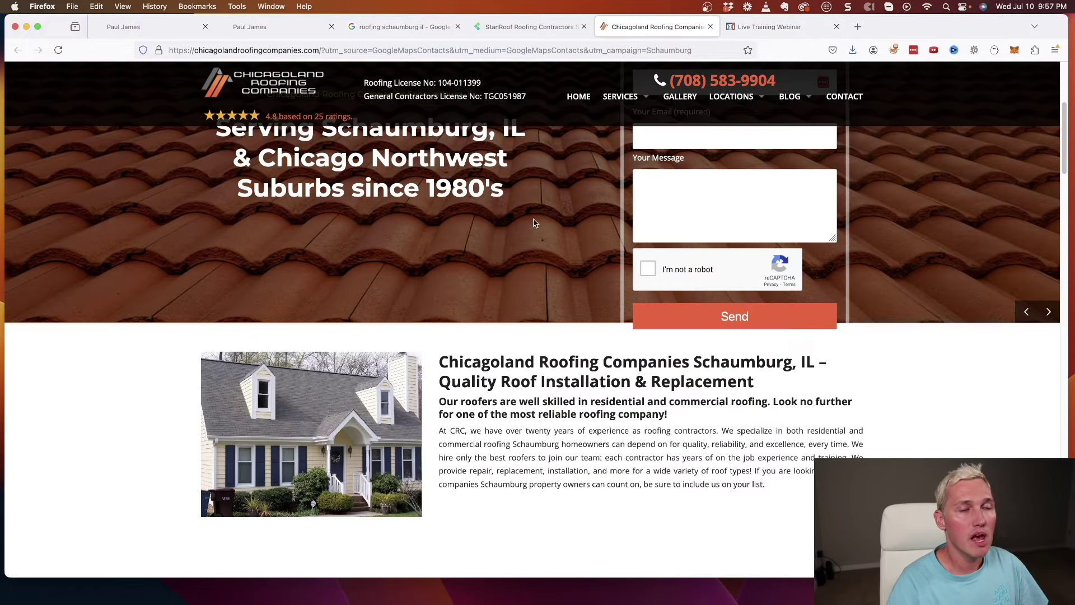
{"action": "scroll", "coordinate": [542, 254], "scroll_direction": "up", "scroll_amount": 5}
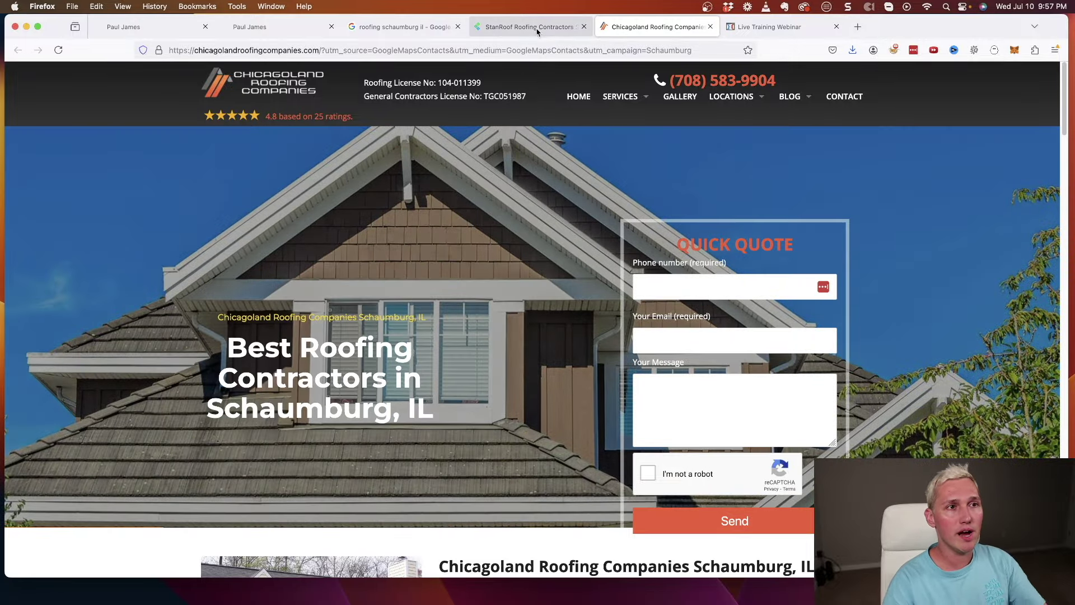
{"action": "left_click", "coordinate": [529, 27]}
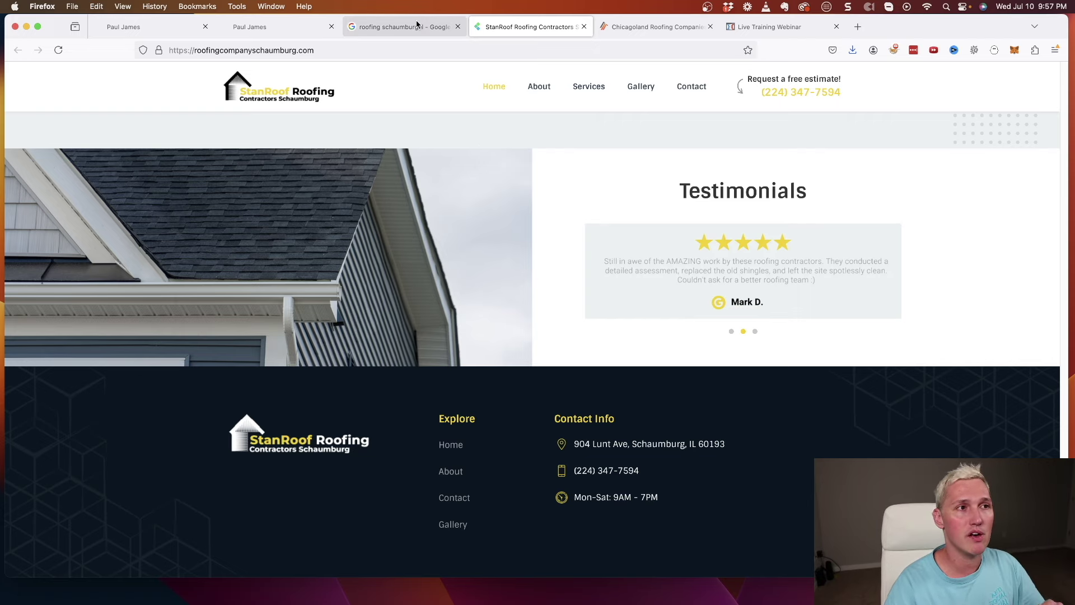
{"action": "left_click", "coordinate": [404, 26]}
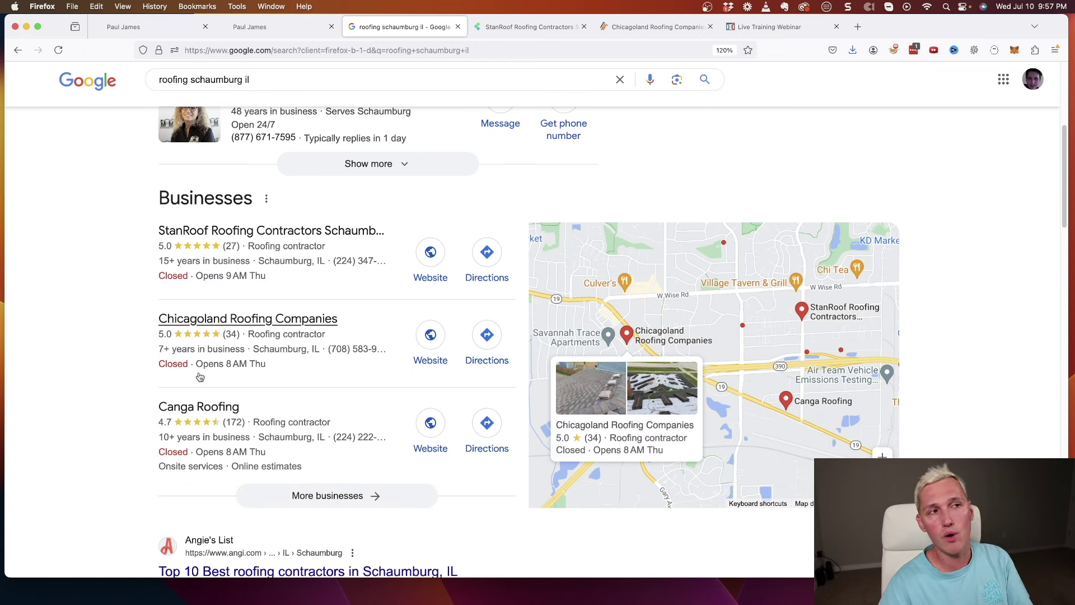
{"action": "left_click", "coordinate": [273, 27]}
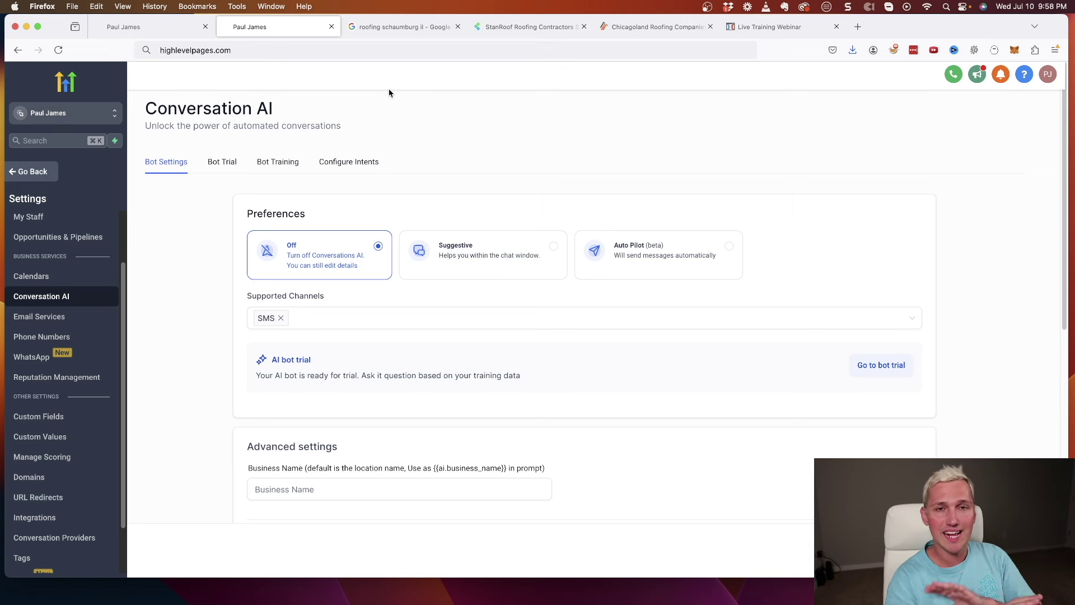
- Glance at the webinar page, return to Conversation AI and open the bot's Configure Intents settings
{"action": "left_click", "coordinate": [769, 26]}
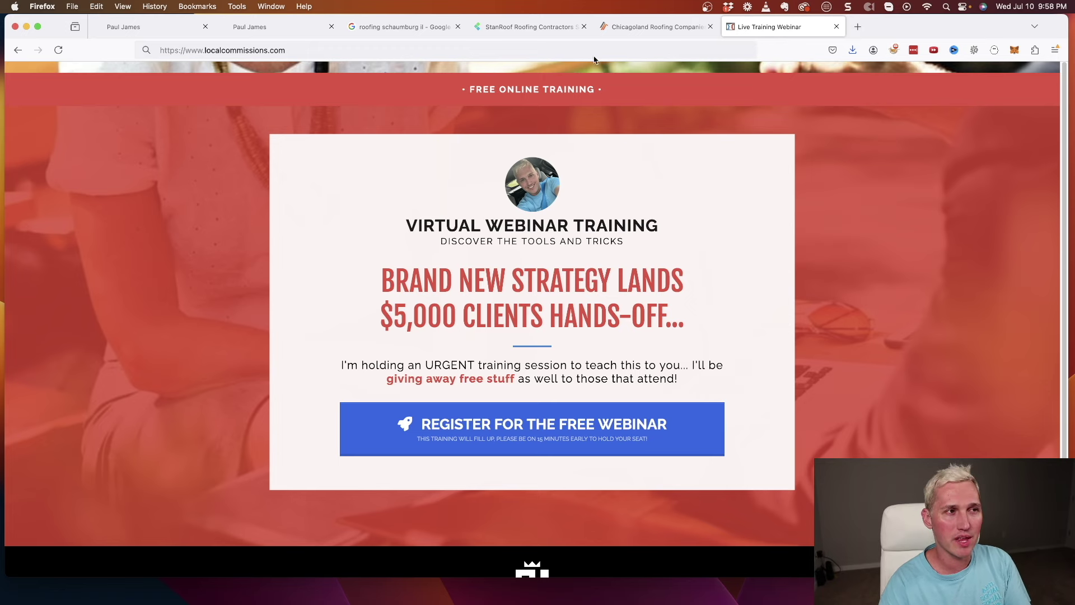
{"action": "left_click", "coordinate": [277, 27]}
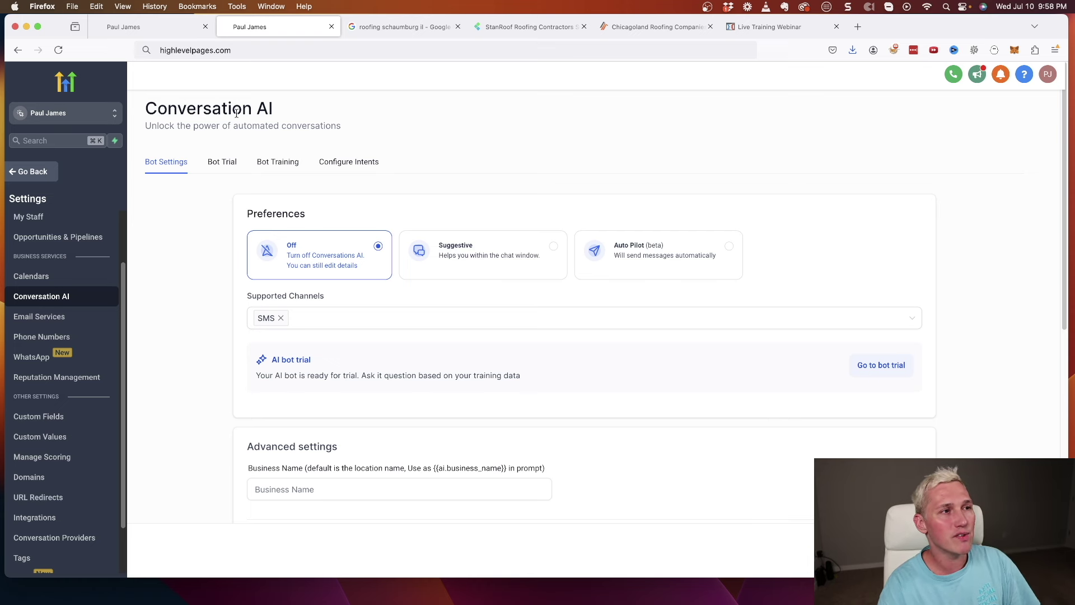
{"action": "left_click", "coordinate": [368, 159]}
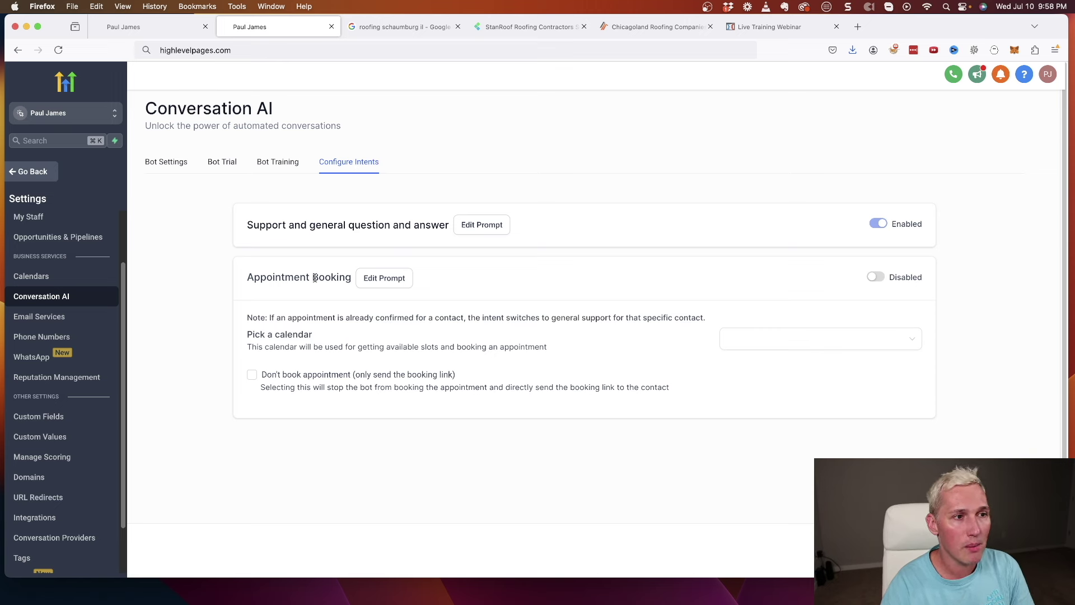
- Enable the Appointment Booking intent, peek at Chicagoland's site, and dismiss the calendar dropdown unpicked
{"action": "left_click", "coordinate": [874, 276]}
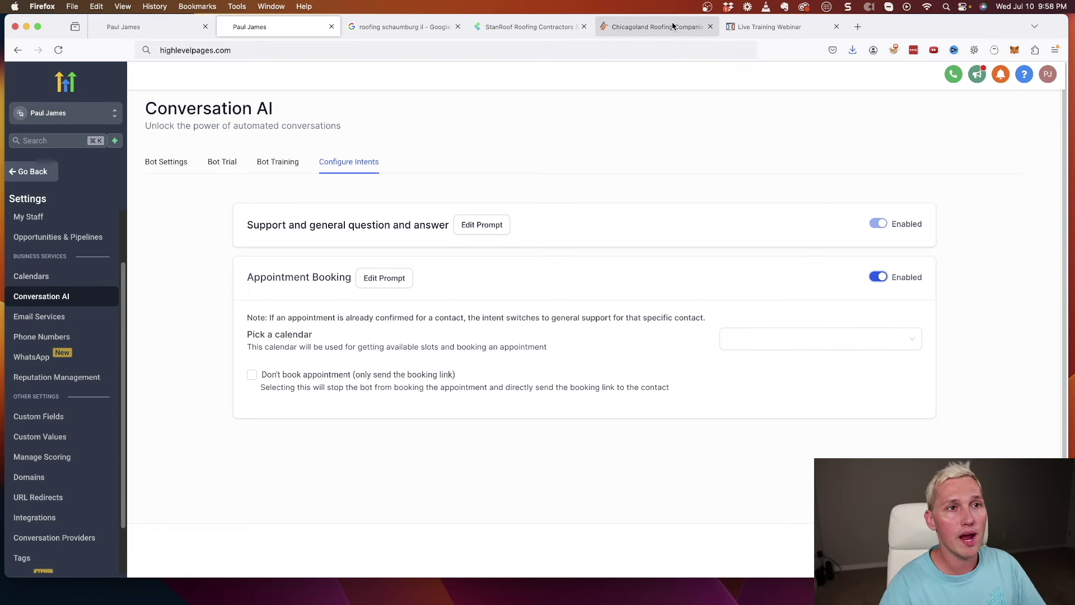
{"action": "left_click", "coordinate": [655, 25]}
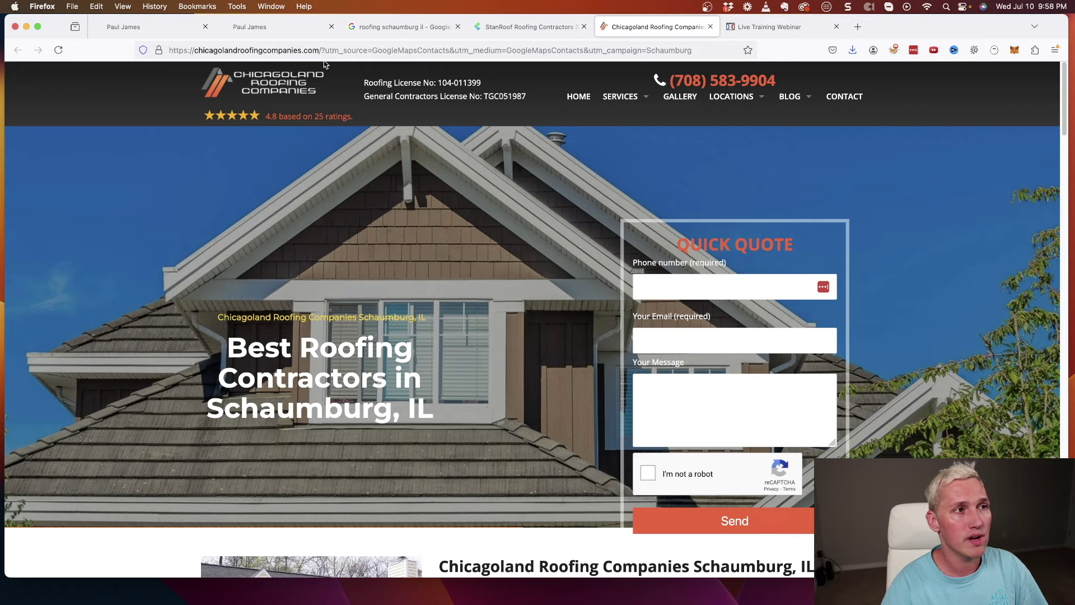
{"action": "left_click", "coordinate": [260, 26]}
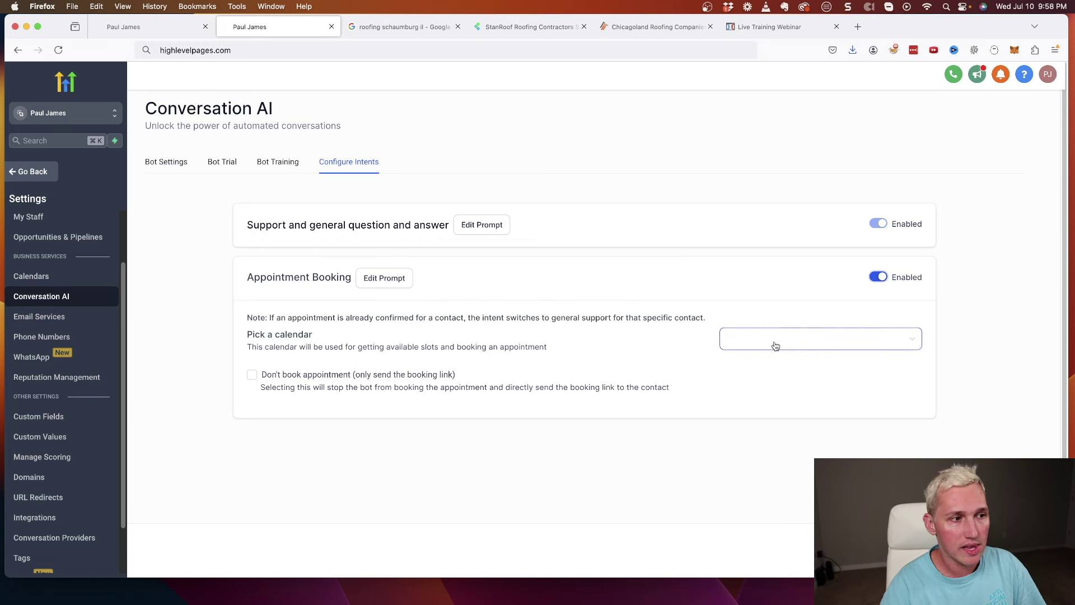
{"action": "left_click", "coordinate": [624, 270]}
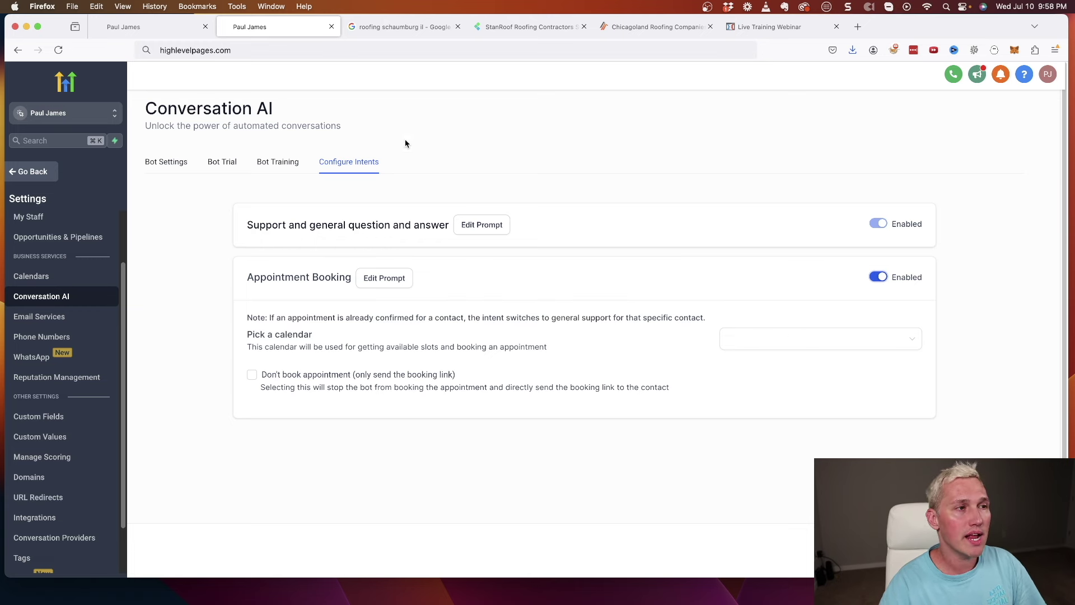
- Go to Sites > Chat Widget and create a new Live chat widget, Chat Widget1
{"action": "left_click", "coordinate": [157, 27]}
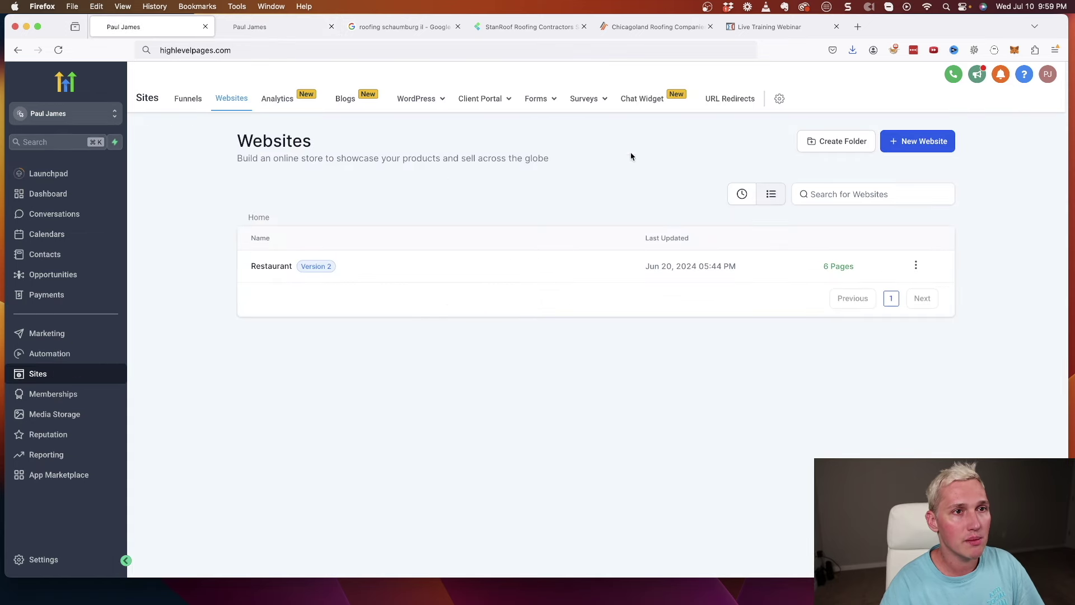
{"action": "left_click", "coordinate": [642, 98]}
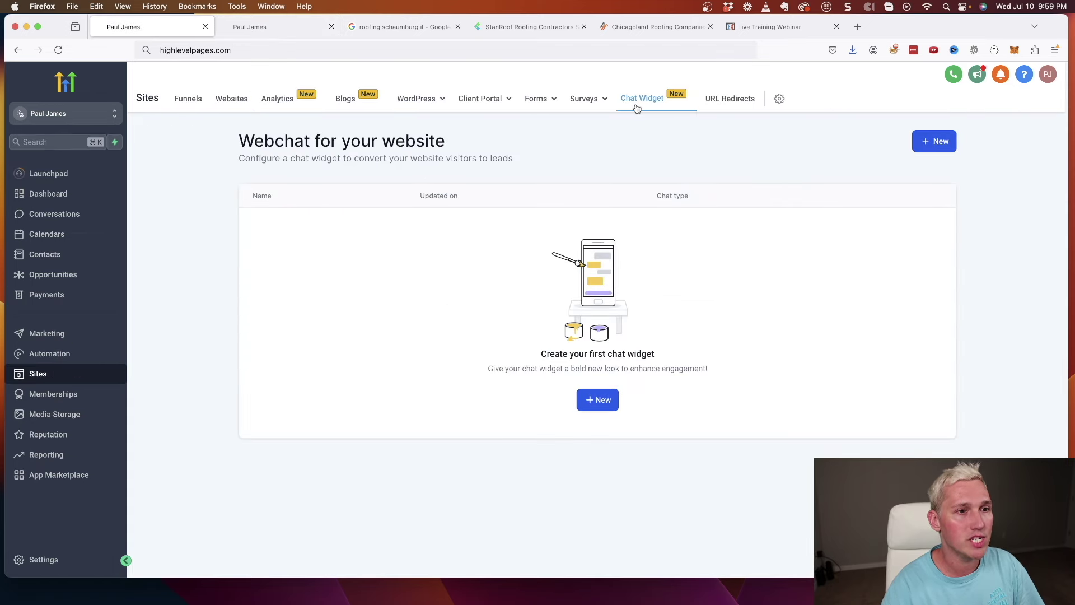
{"action": "left_click", "coordinate": [603, 403]}
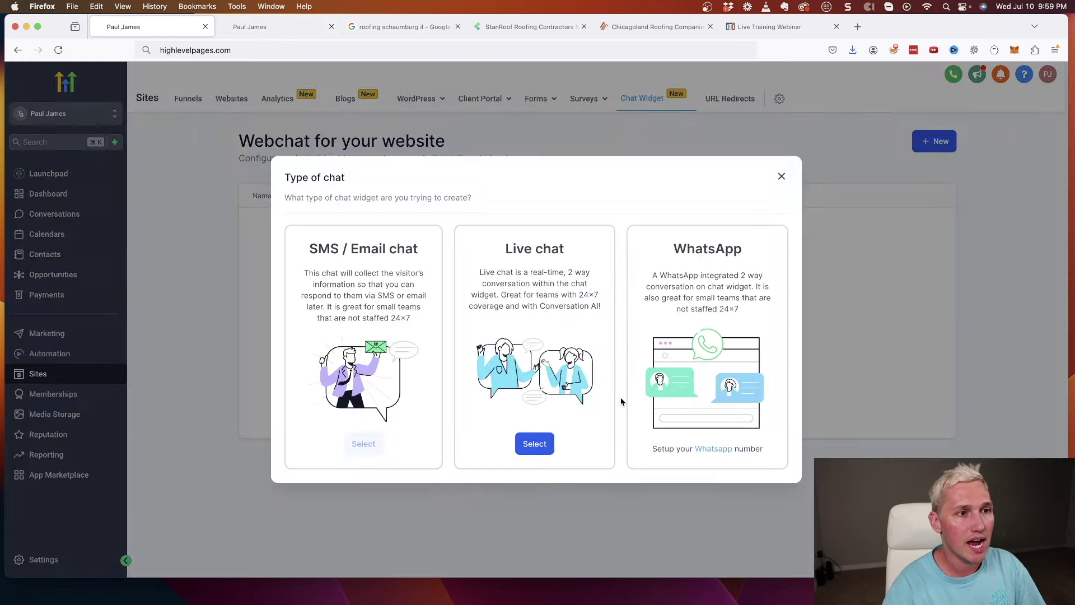
{"action": "left_click", "coordinate": [535, 444]}
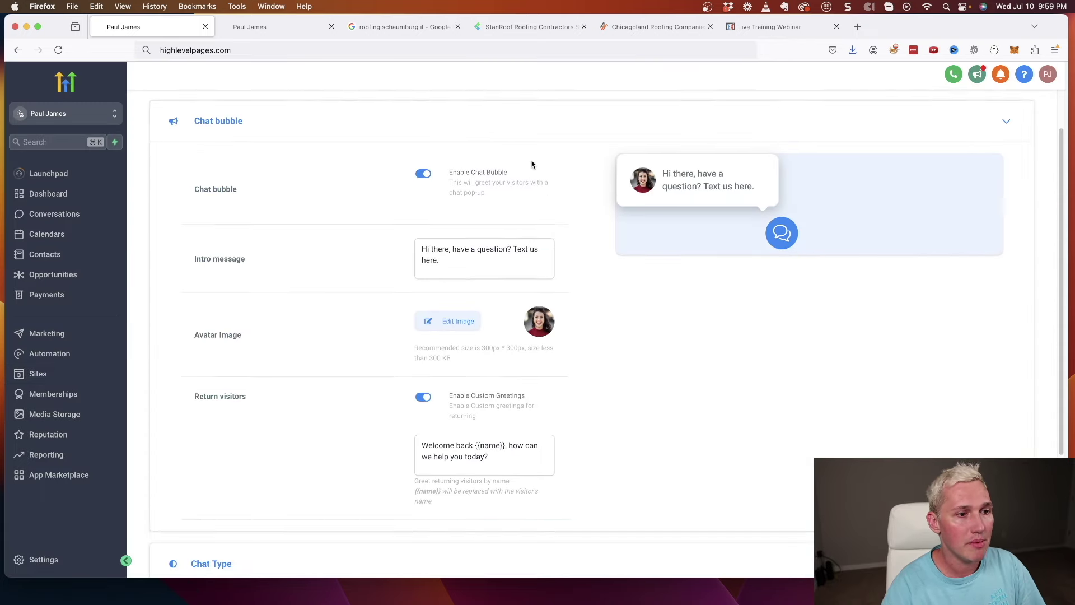
{"action": "scroll", "coordinate": [529, 164], "scroll_direction": "down", "scroll_amount": 5}
{"action": "scroll", "coordinate": [396, 382], "scroll_direction": "up", "scroll_amount": 5}
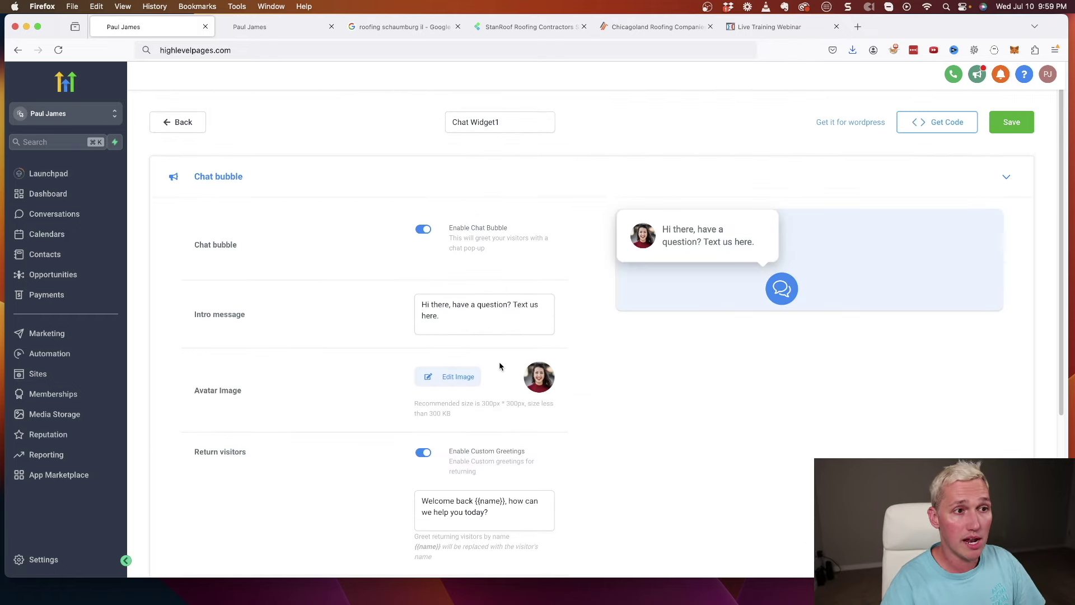
{"action": "scroll", "coordinate": [504, 366], "scroll_direction": "down", "scroll_amount": 5}
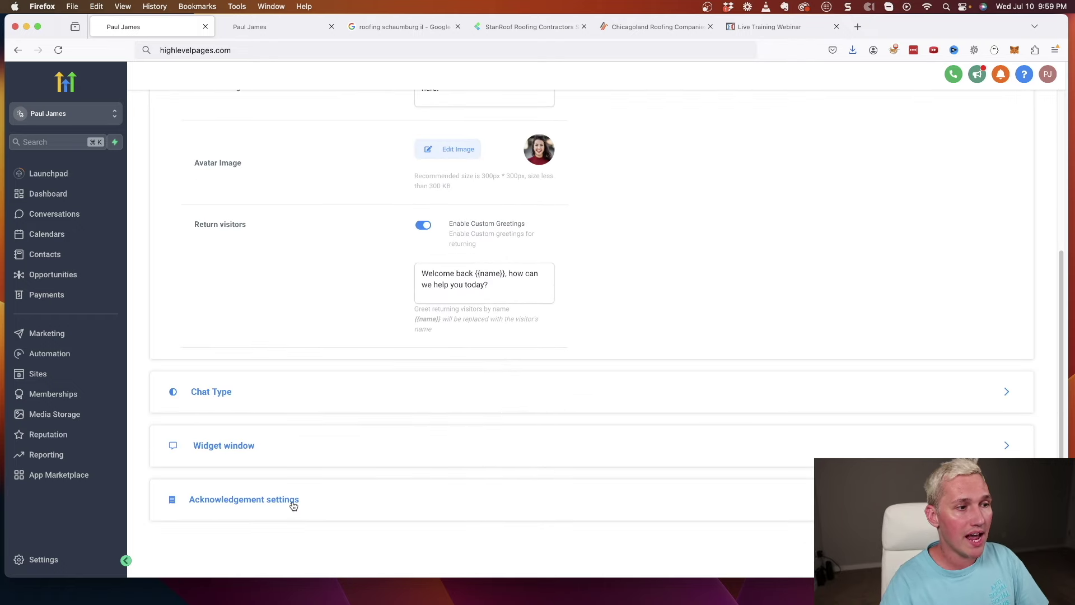
- Expand the Chat Type, Widget window and Acknowledgement settings sections to look through them
{"action": "left_click", "coordinate": [211, 391]}
{"action": "scroll", "coordinate": [320, 336], "scroll_direction": "down", "scroll_amount": 5}
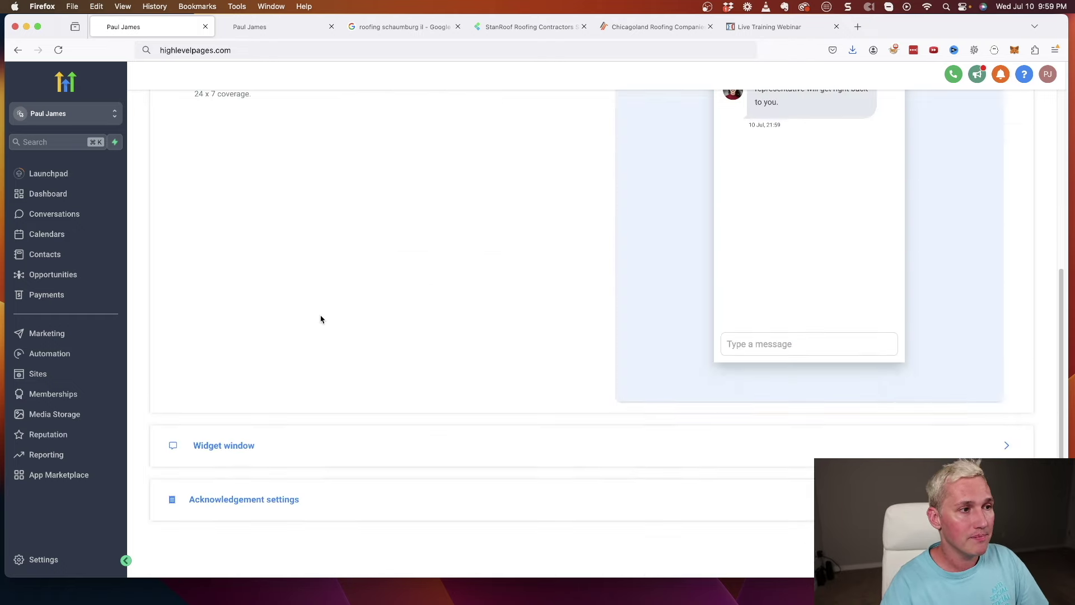
{"action": "left_click", "coordinate": [220, 445]}
{"action": "scroll", "coordinate": [378, 407], "scroll_direction": "down", "scroll_amount": 5}
{"action": "scroll", "coordinate": [408, 407], "scroll_direction": "down", "scroll_amount": 5}
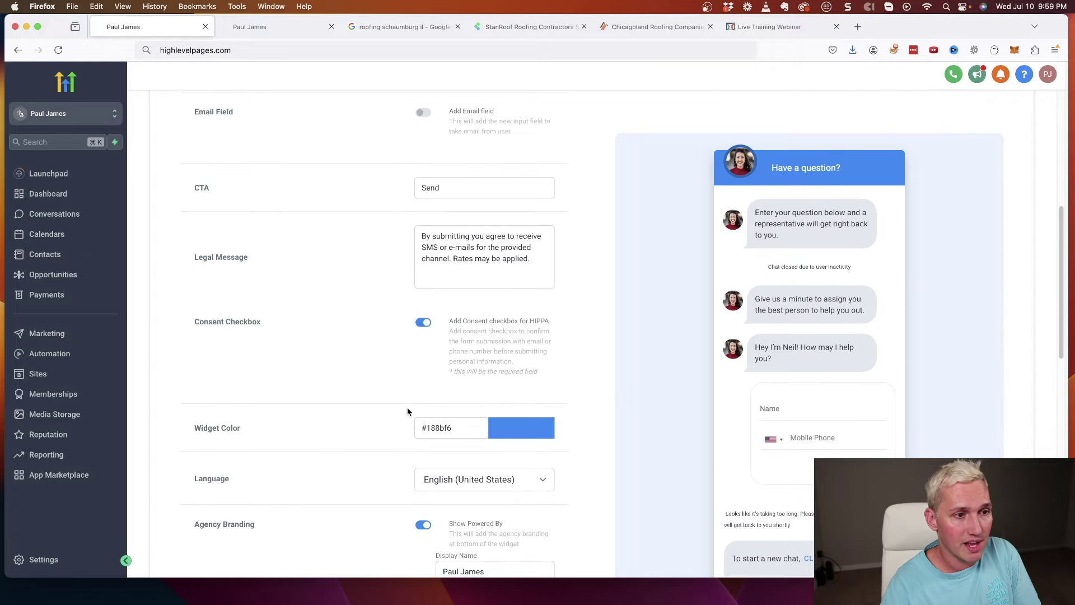
{"action": "scroll", "coordinate": [435, 403], "scroll_direction": "down", "scroll_amount": 4}
{"action": "scroll", "coordinate": [444, 441], "scroll_direction": "down", "scroll_amount": 5}
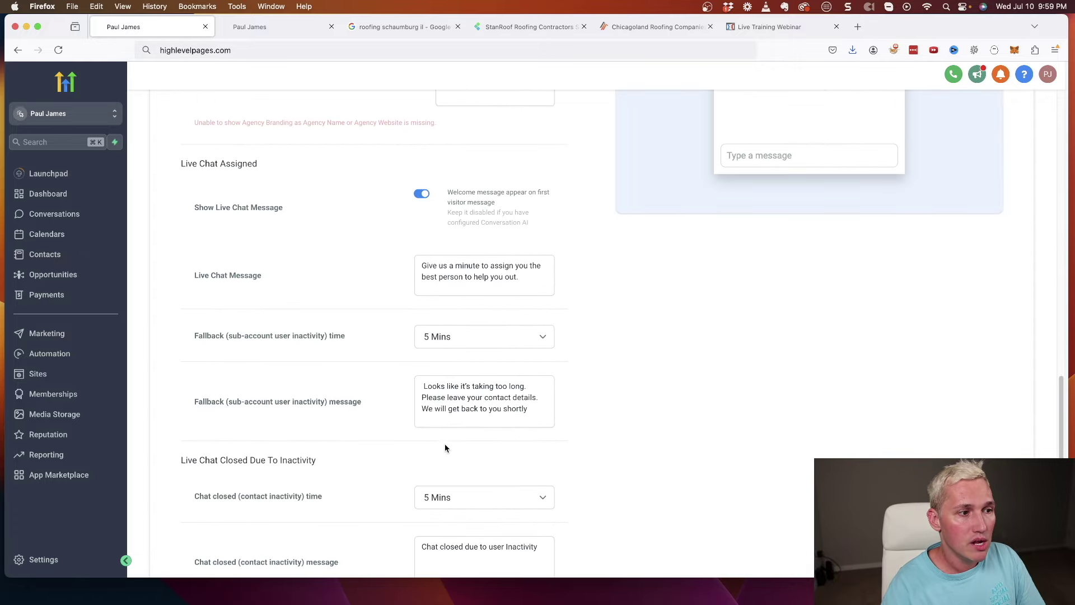
{"action": "scroll", "coordinate": [443, 440], "scroll_direction": "down", "scroll_amount": 3}
{"action": "scroll", "coordinate": [441, 438], "scroll_direction": "down", "scroll_amount": 2}
{"action": "left_click", "coordinate": [331, 490]}
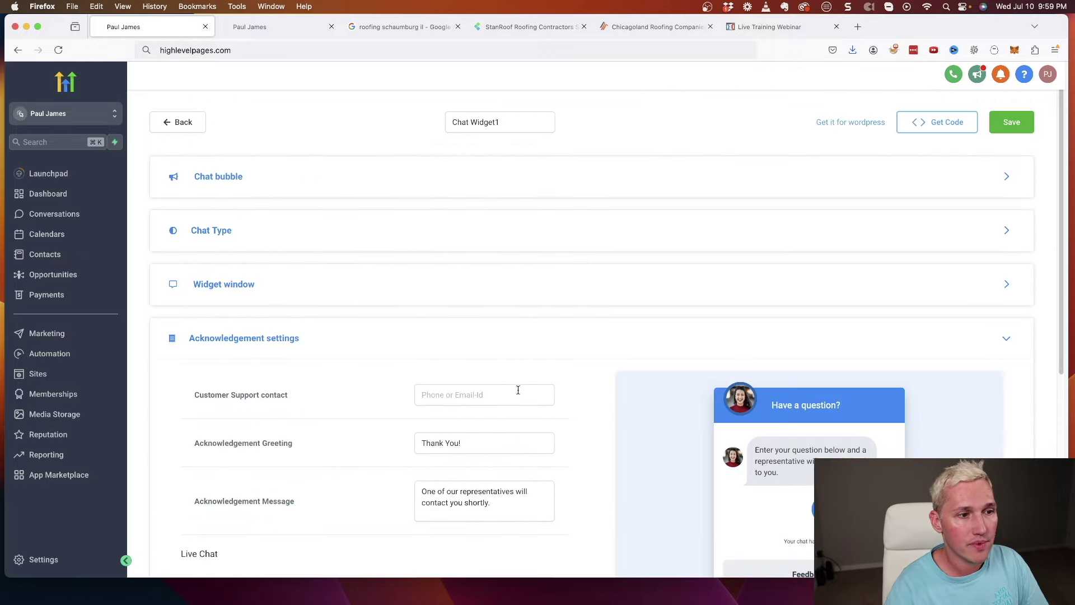
{"action": "scroll", "coordinate": [504, 404], "scroll_direction": "down", "scroll_amount": 5}
{"action": "scroll", "coordinate": [526, 398], "scroll_direction": "down", "scroll_amount": 3}
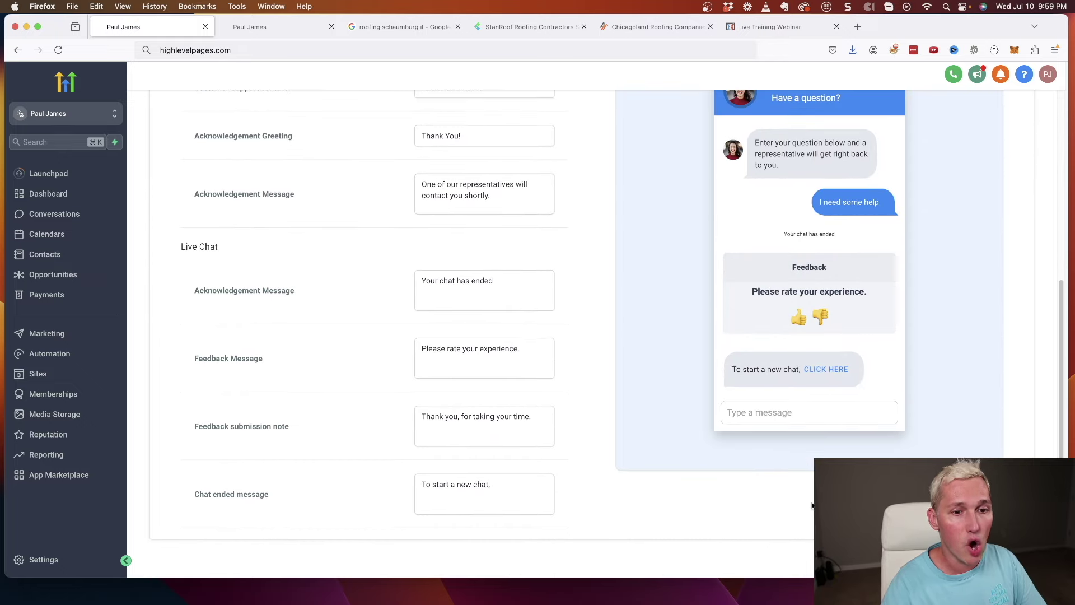
{"action": "scroll", "coordinate": [792, 496], "scroll_direction": "up", "scroll_amount": 8}
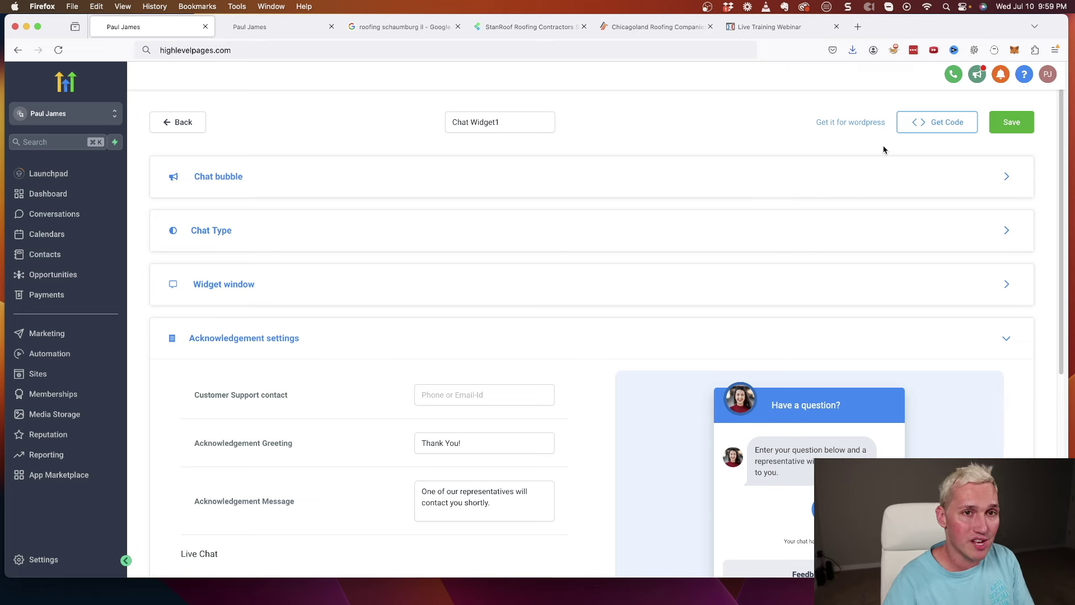
{"action": "left_click", "coordinate": [917, 126]}
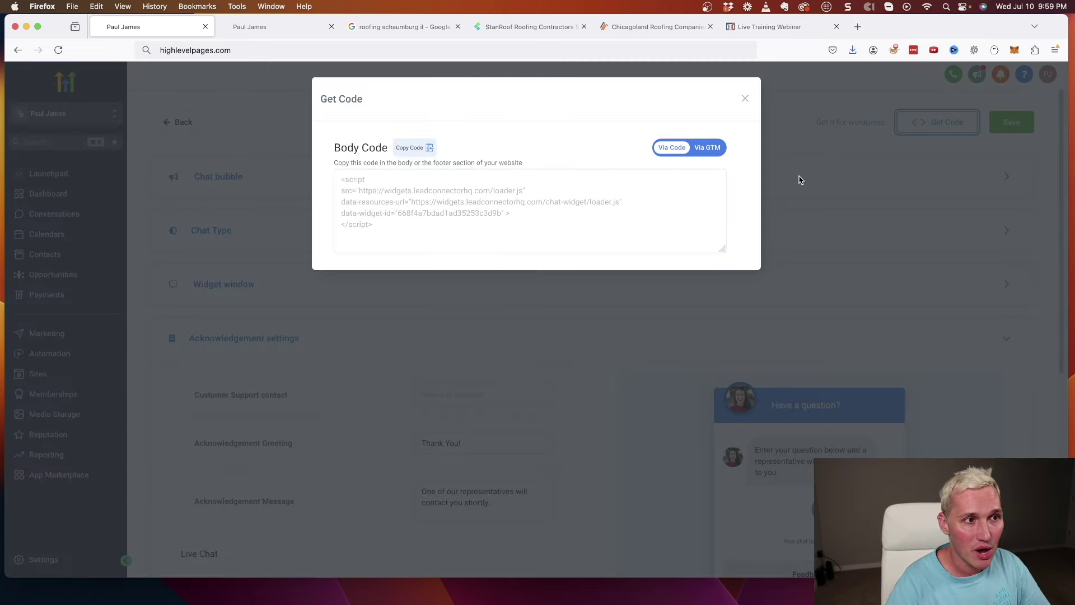
{"action": "triple_click", "coordinate": [407, 220]}
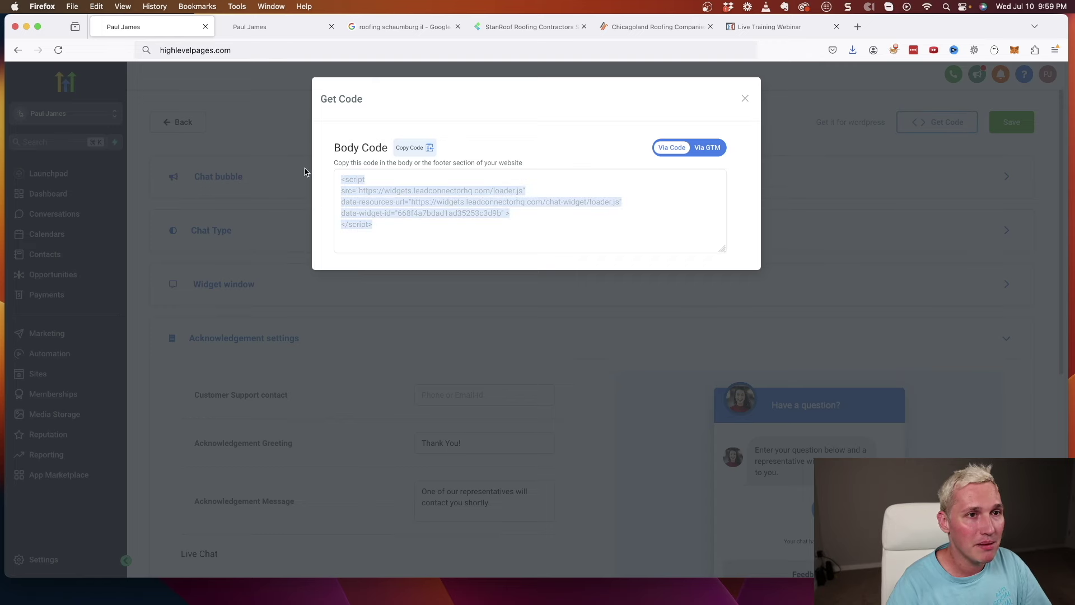
{"action": "left_click", "coordinate": [744, 98]}
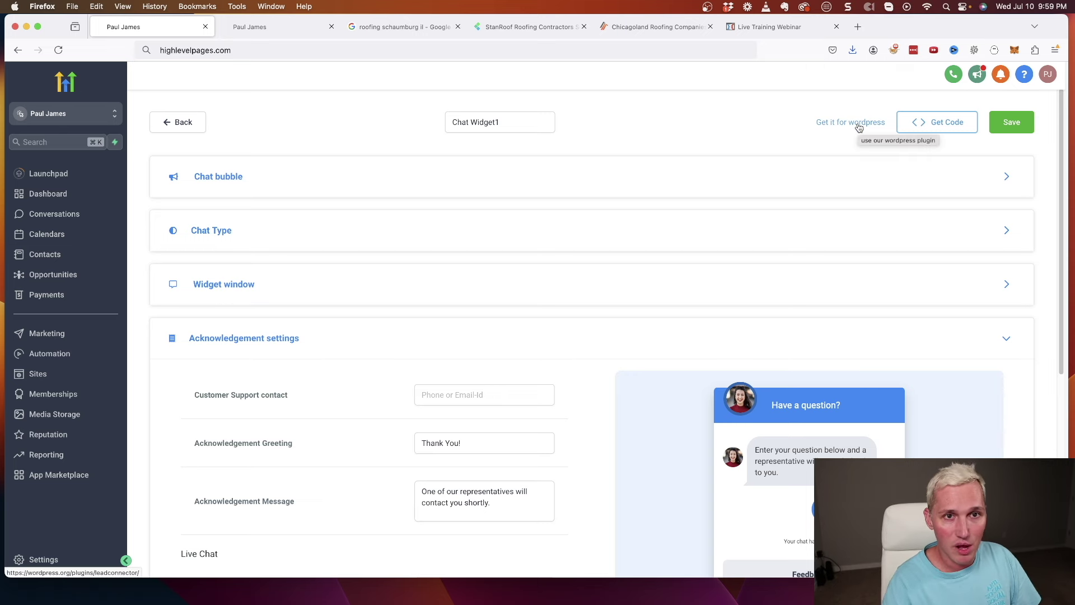
{"action": "left_click", "coordinate": [937, 122]}
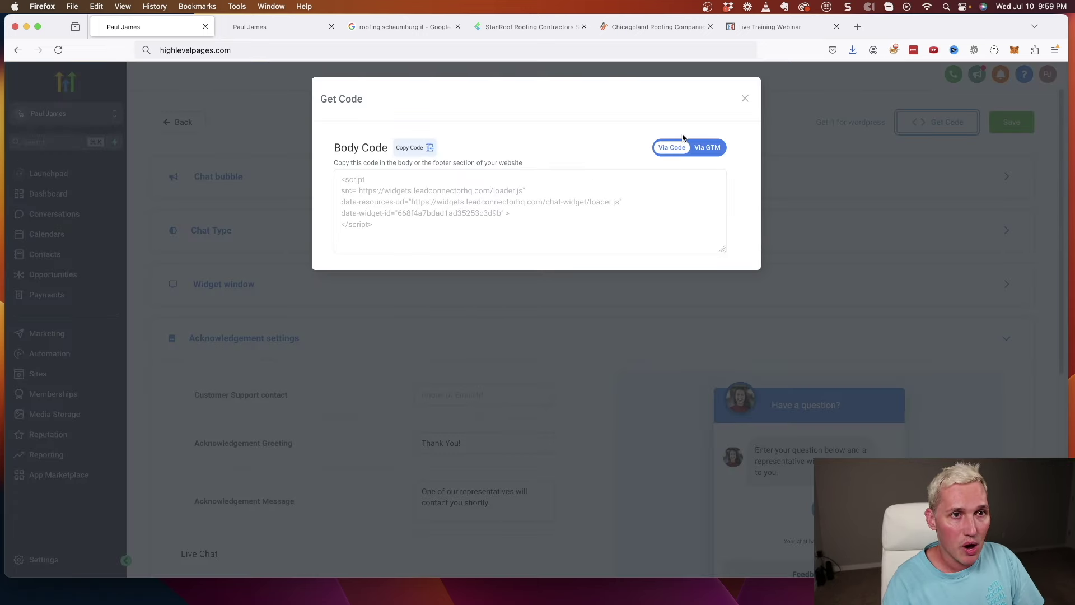
{"action": "left_click", "coordinate": [746, 102]}
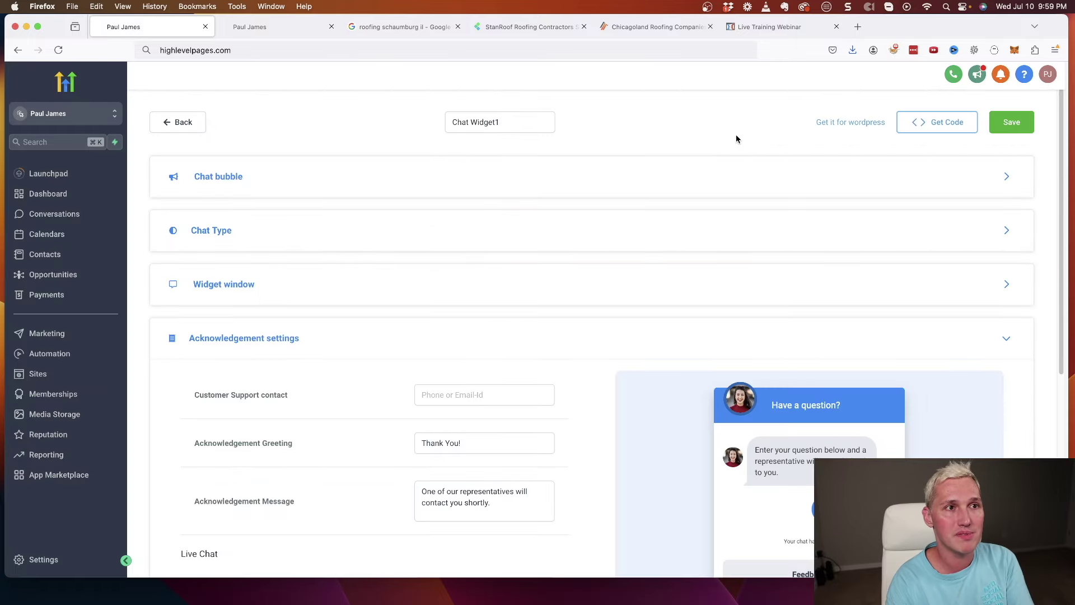
- Open Canga Roofing's website from the search results, with a quick look at Chicagoland's site
{"action": "left_click", "coordinate": [412, 27]}
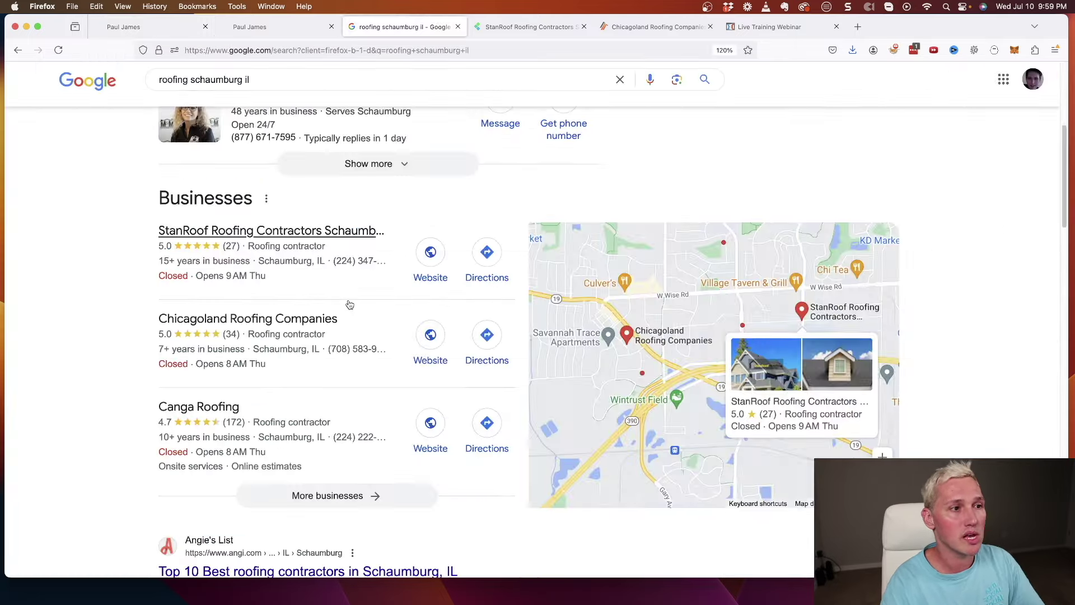
{"action": "left_click", "coordinate": [430, 421]}
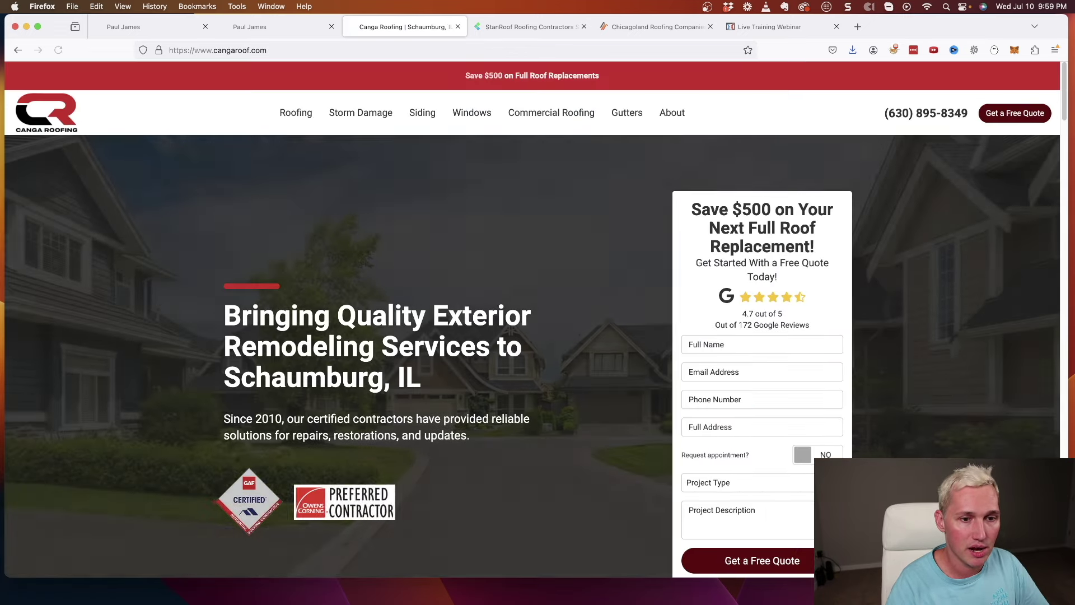
{"action": "scroll", "coordinate": [504, 336], "scroll_direction": "down", "scroll_amount": 3}
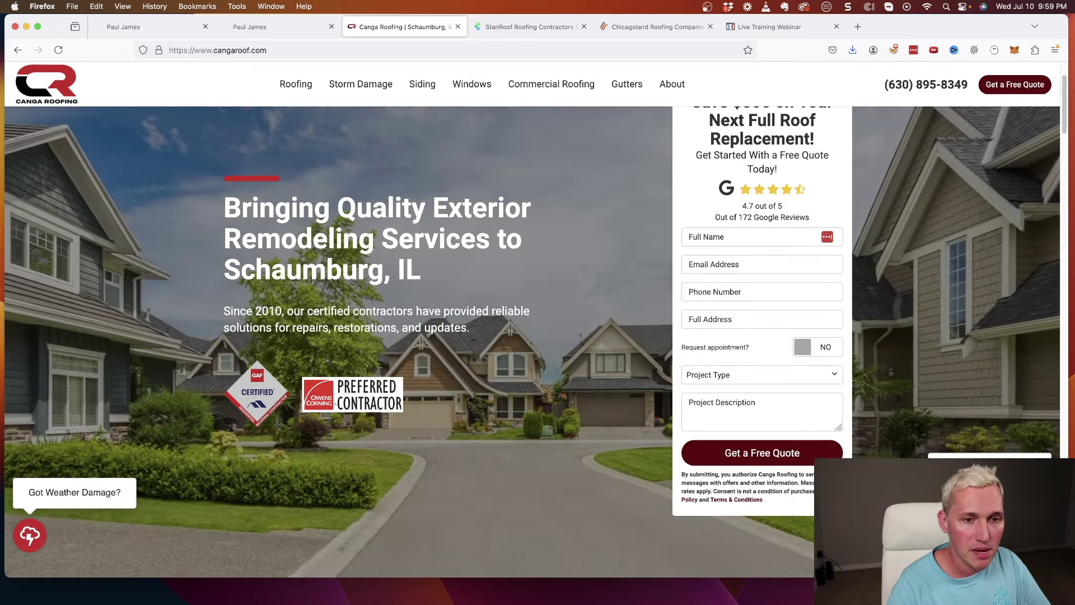
{"action": "left_click", "coordinate": [649, 26]}
{"action": "left_click", "coordinate": [403, 27]}
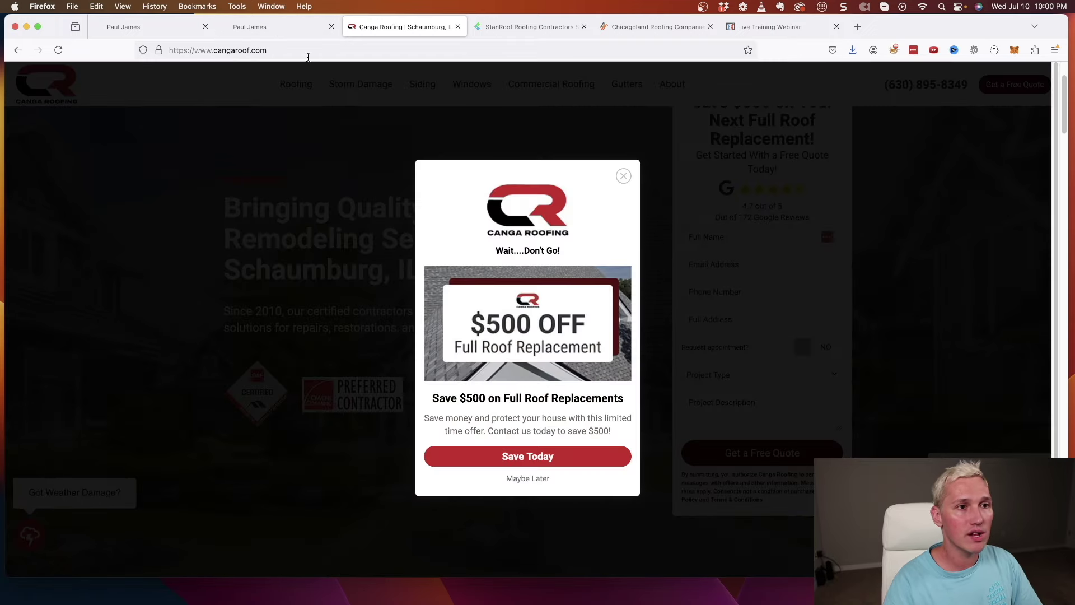
- Dismiss Canga's $500 OFF popup and return to the Chat Widget1 editor
{"action": "left_click", "coordinate": [622, 174]}
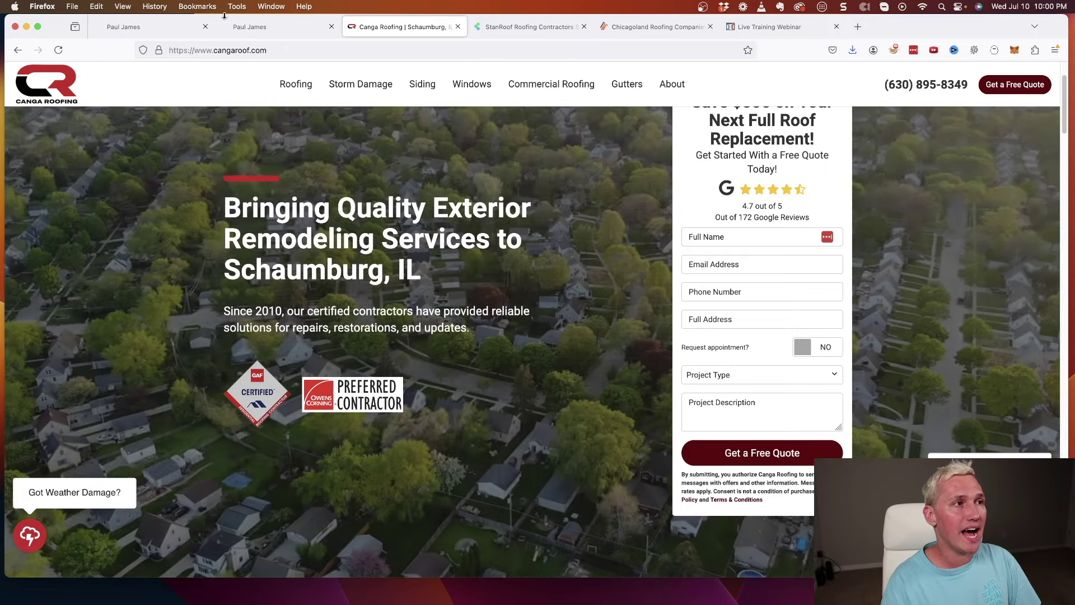
{"action": "left_click", "coordinate": [134, 26]}
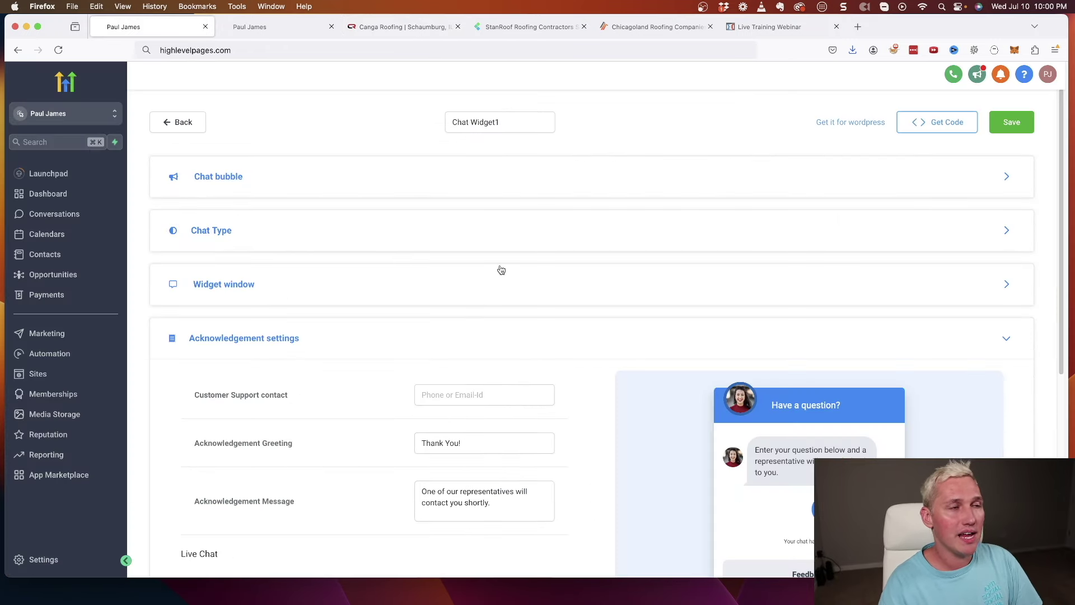
- View the Conversation AI Configure Intents settings, then bring up the Live Training Webinar page
{"action": "left_click", "coordinate": [281, 36]}
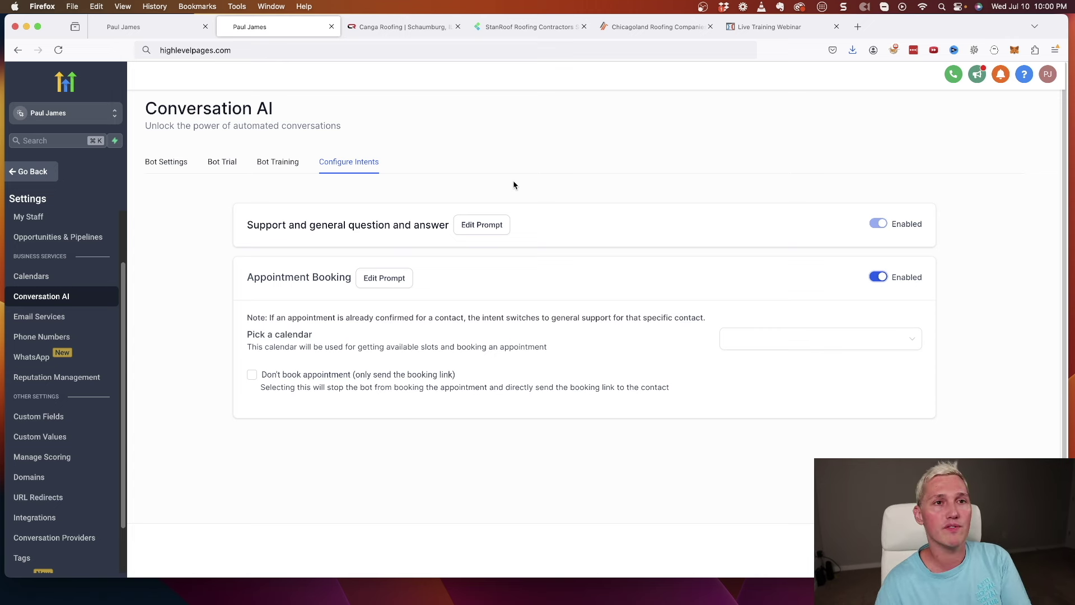
{"action": "left_click", "coordinate": [770, 30]}
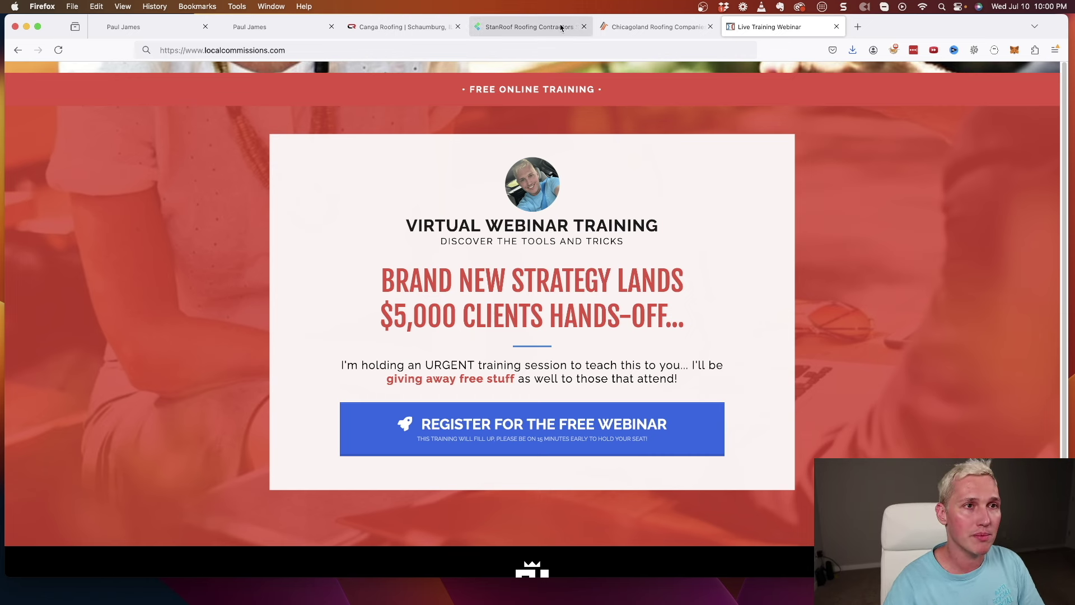
- Return to the Canga Roofing site and bring the TextEdit email draft to the front, nudged up-left
{"action": "left_click", "coordinate": [655, 26]}
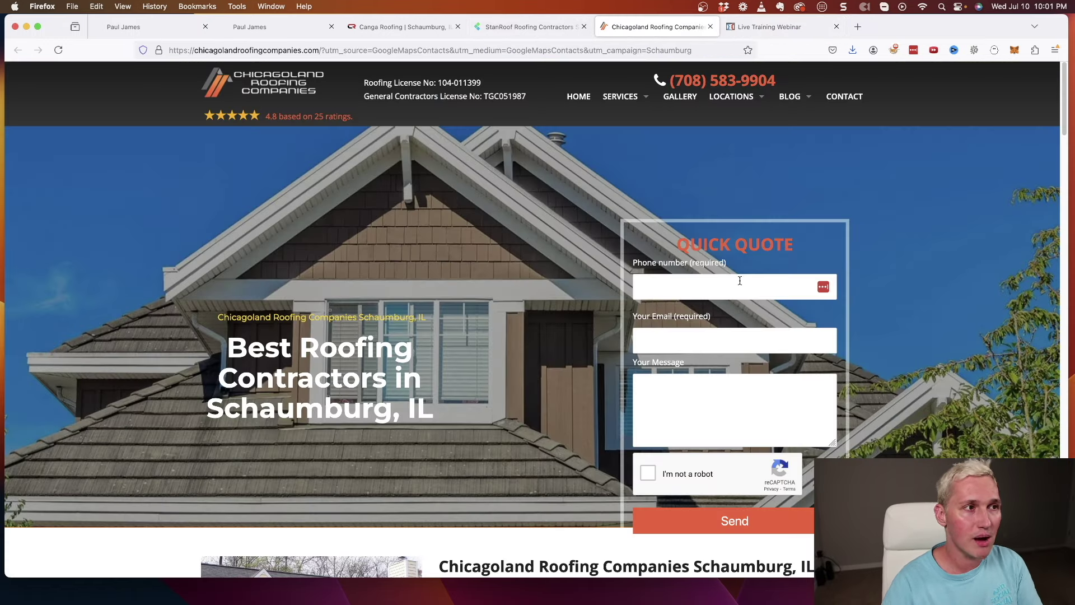
{"action": "left_click", "coordinate": [403, 25]}
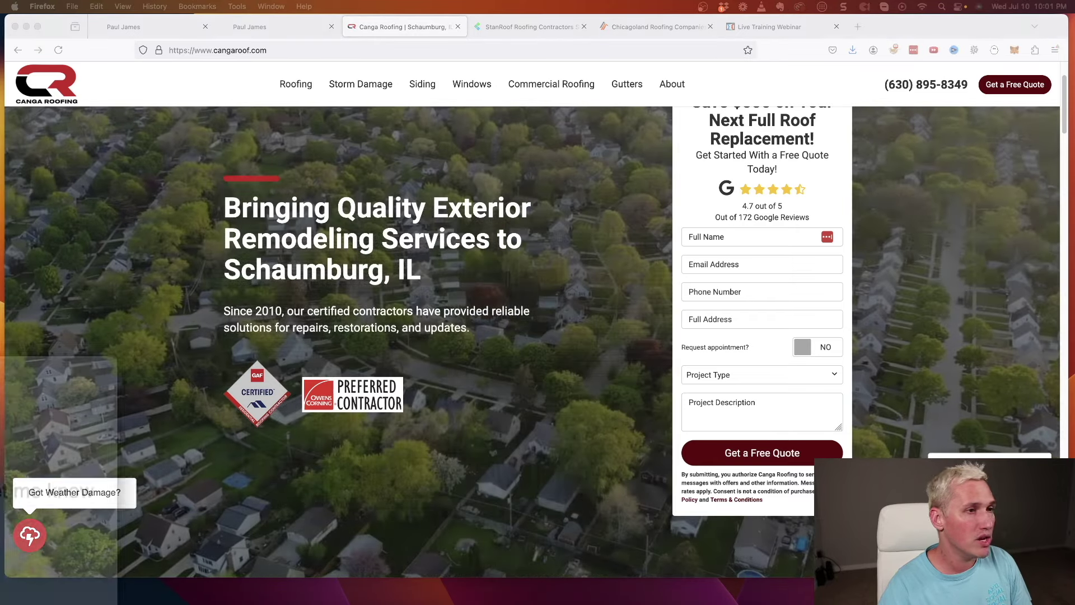
{"action": "key", "text": "super+Tab"}
{"action": "left_click_drag", "start_coordinate": [436, 180], "coordinate": [430, 150]}
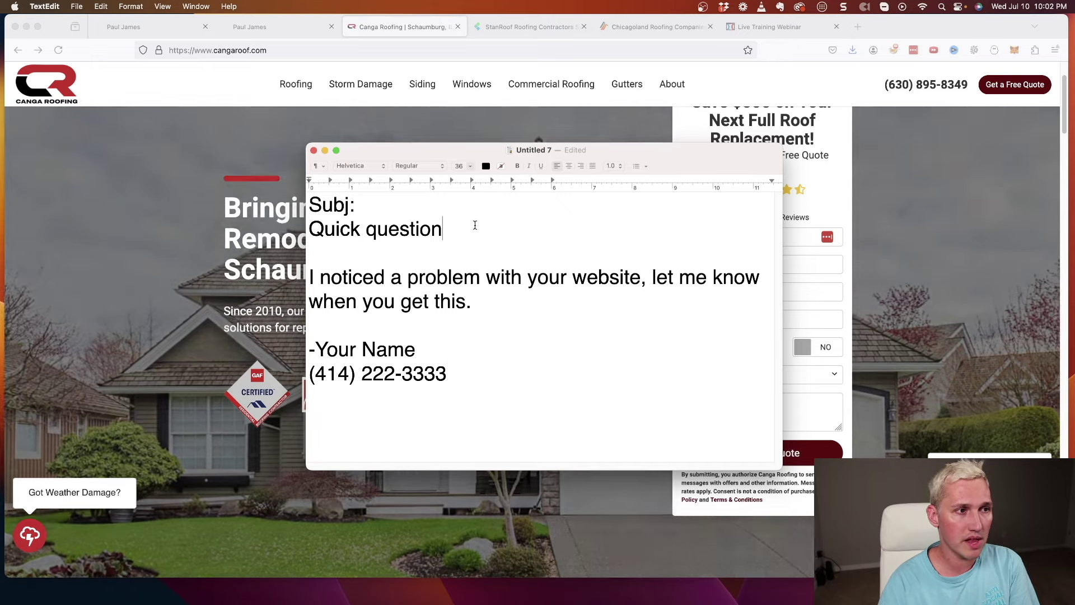
- Highlight the 'Quick question' subject, website-problem sentence, name placeholder and phone number, then bring up Loom
{"action": "left_click_drag", "start_coordinate": [454, 230], "coordinate": [309, 229]}
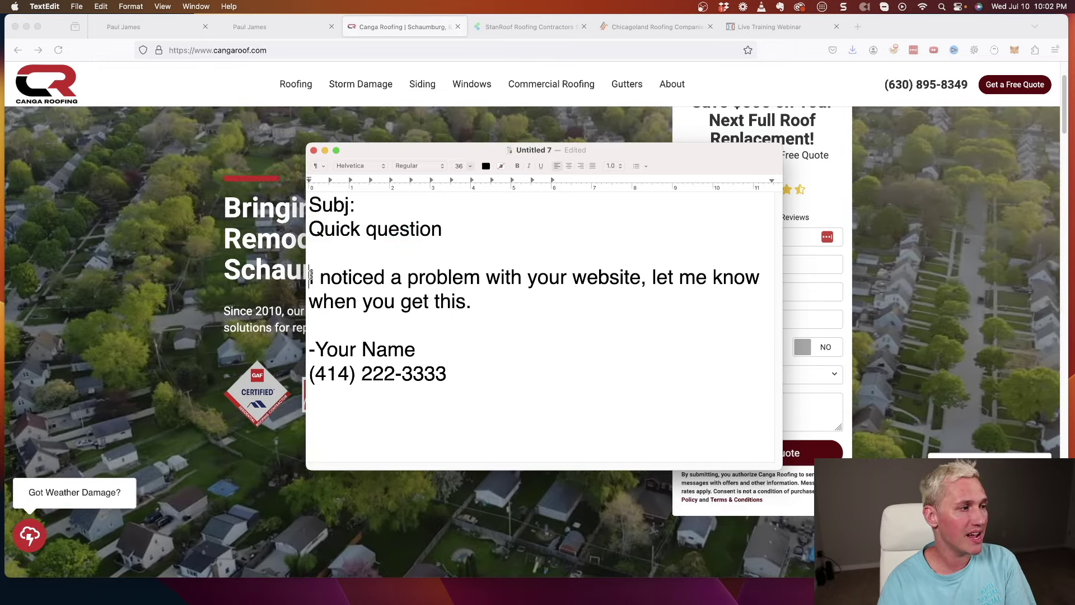
{"action": "left_click_drag", "start_coordinate": [309, 276], "coordinate": [628, 277]}
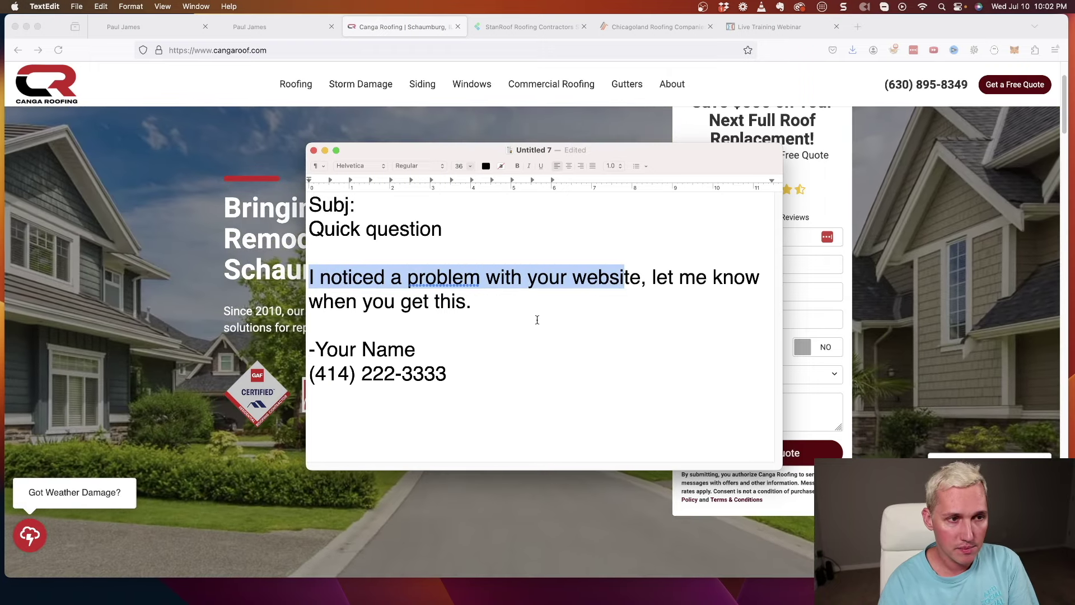
{"action": "left_click_drag", "start_coordinate": [416, 351], "coordinate": [318, 348]}
{"action": "left_click_drag", "start_coordinate": [453, 375], "coordinate": [292, 366]}
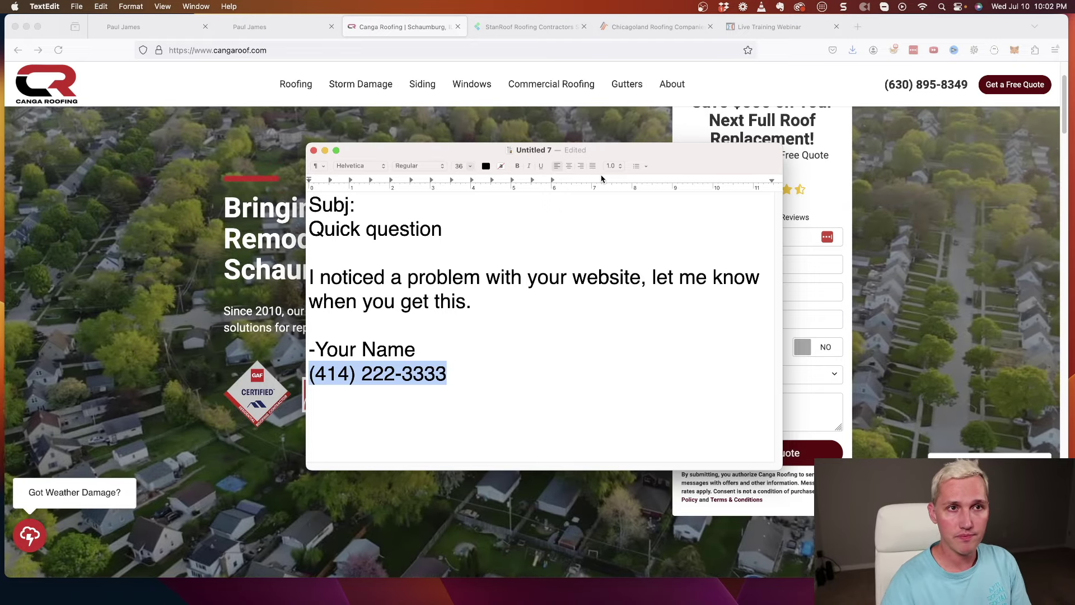
{"action": "left_click", "coordinate": [742, 7]}
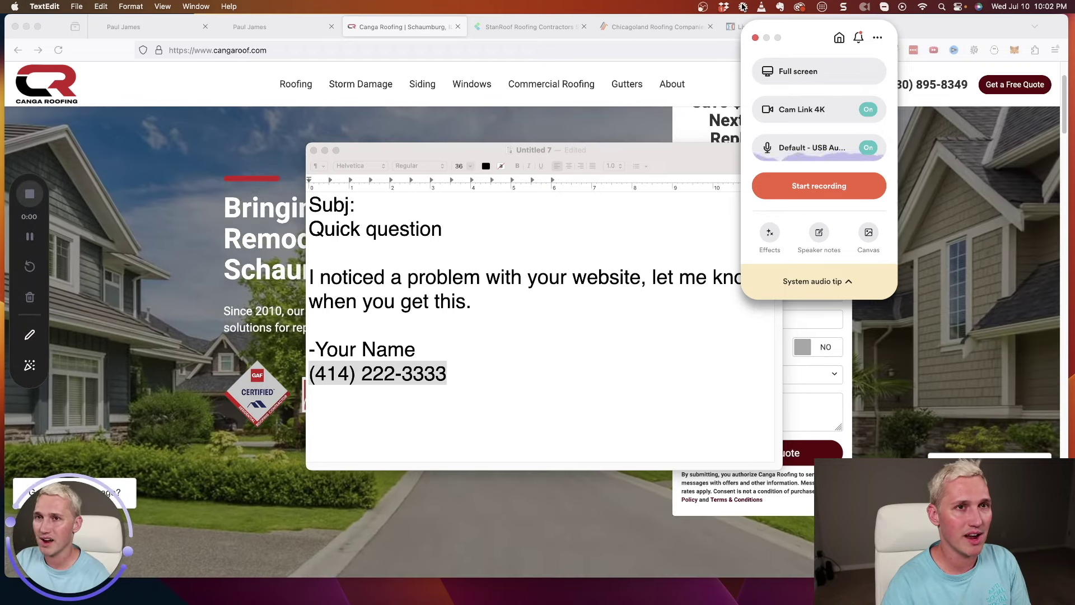
- Dismiss Loom's recording setup panel, leaving the email draft over the Canga Roofing site
{"action": "left_click", "coordinate": [742, 7]}
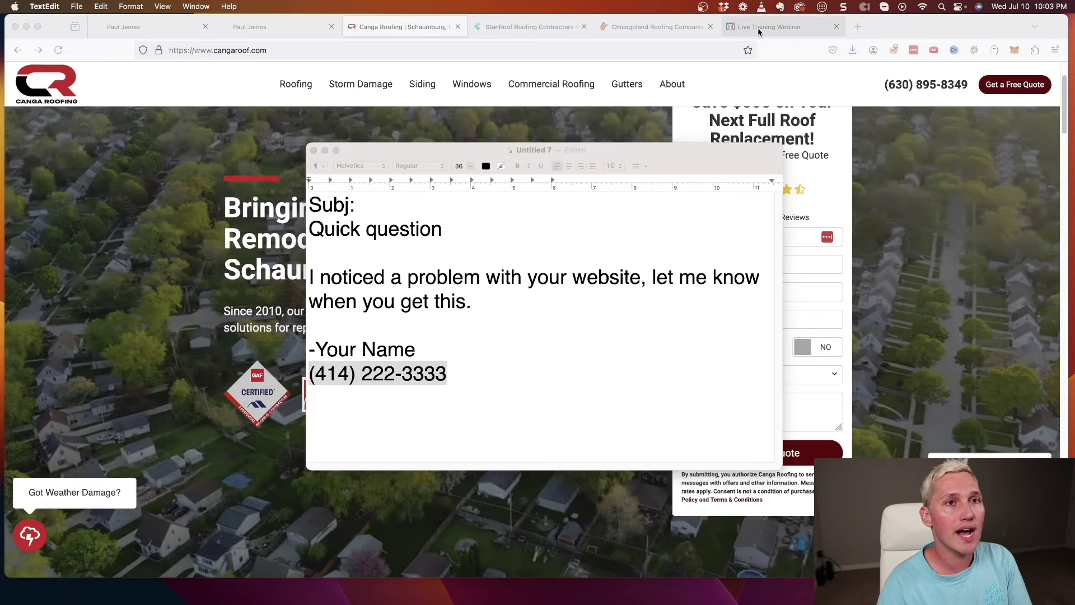
- Bring the localcommissions.com Live Training Webinar page forward over the email draft
{"action": "left_click", "coordinate": [758, 28]}
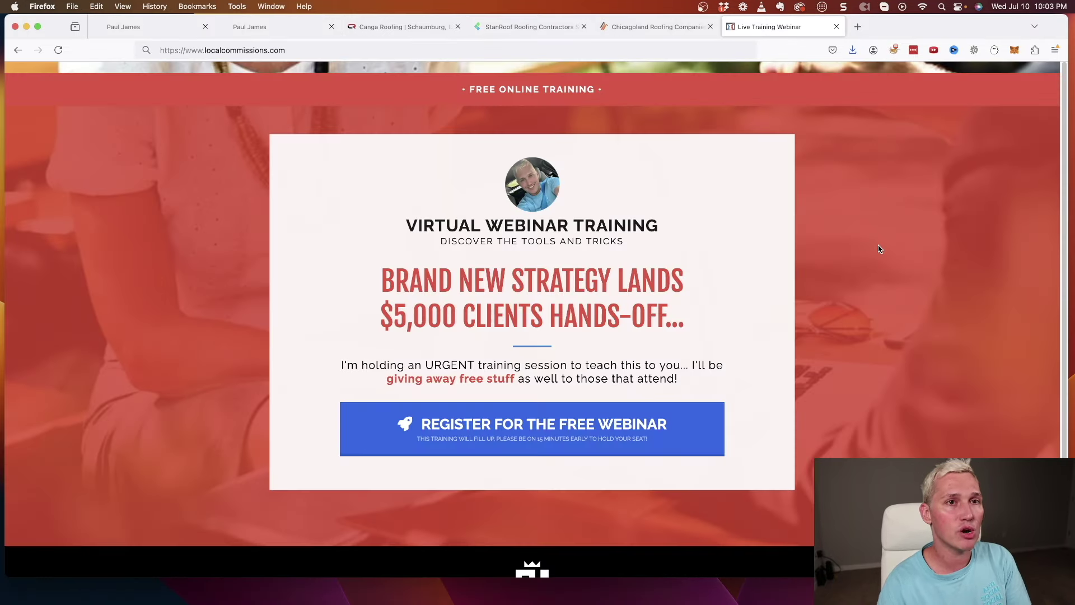